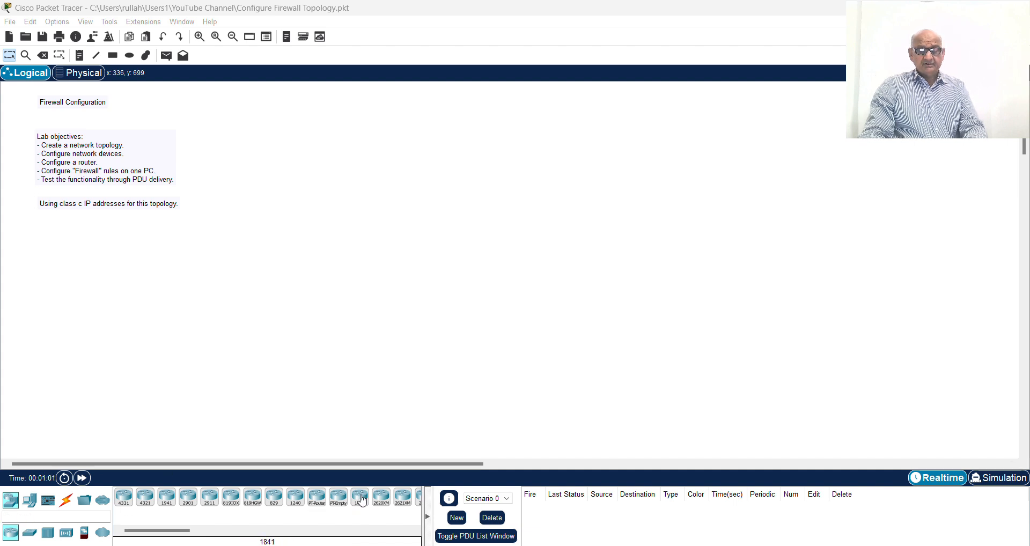
Step: Place an 1841 router in the workspace and a 2960 switch below it
left_click(328, 139)
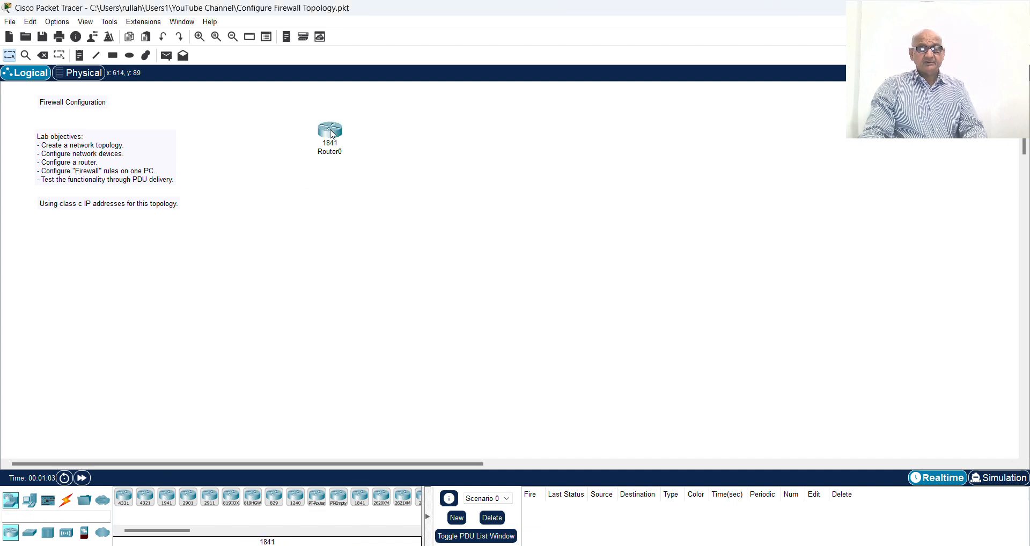
left_click(30, 532)
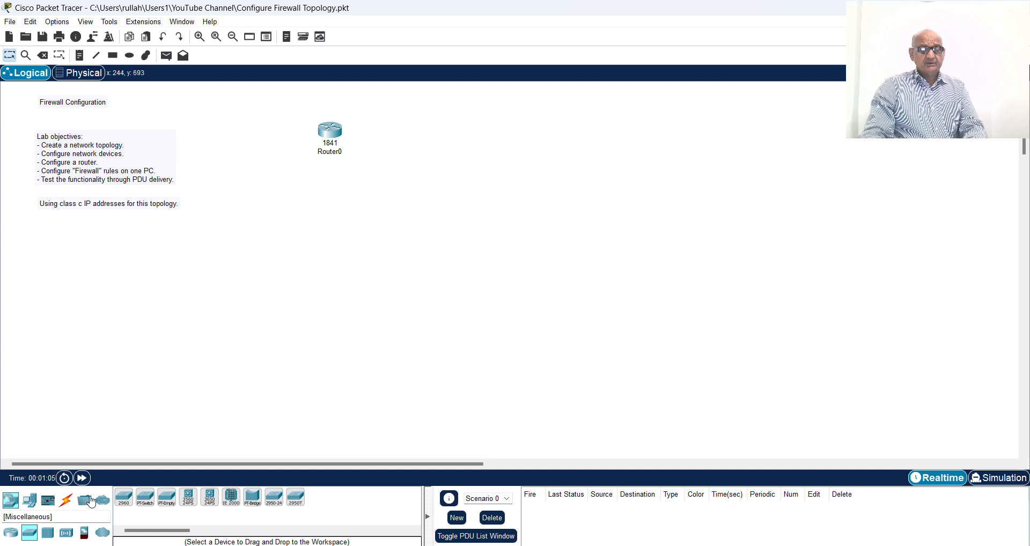
left_click(123, 497)
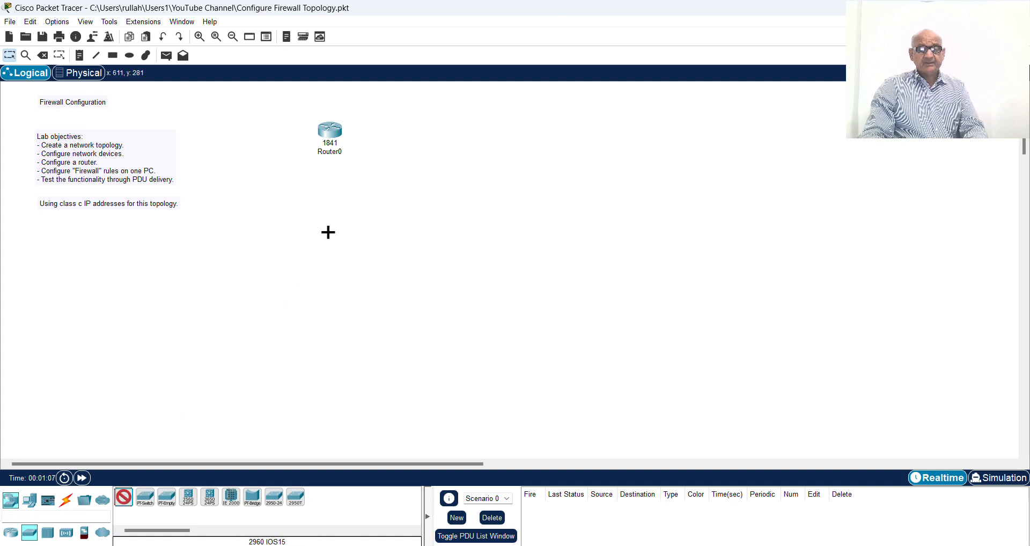
left_click(328, 235)
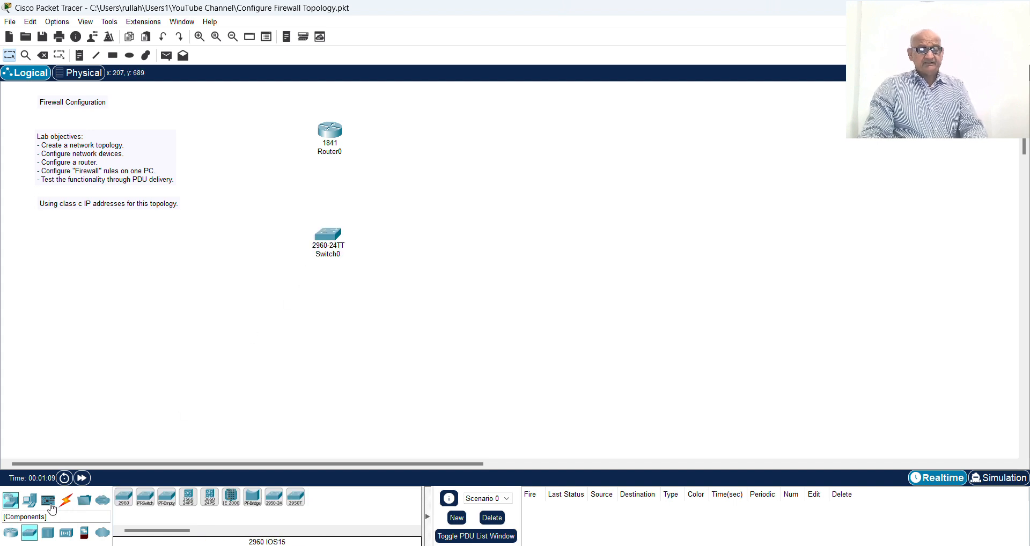
Step: Place three PCs in a row below the switch
left_click(30, 504)
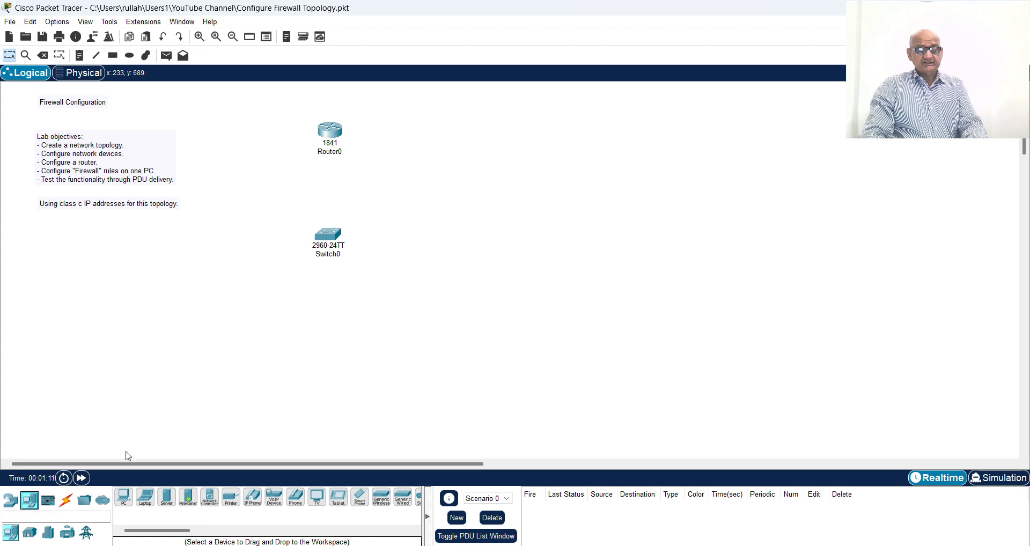
left_click(124, 497)
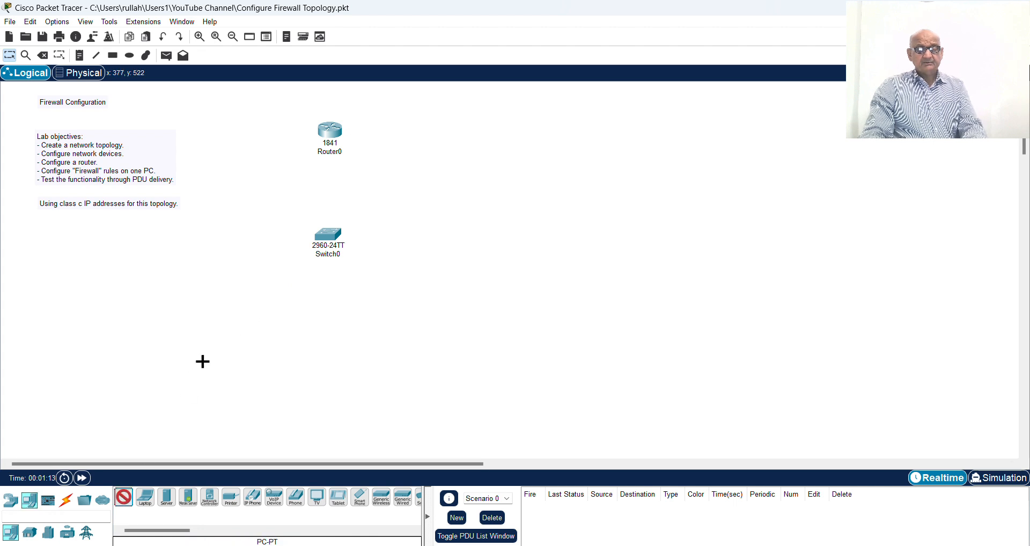
left_click(203, 359)
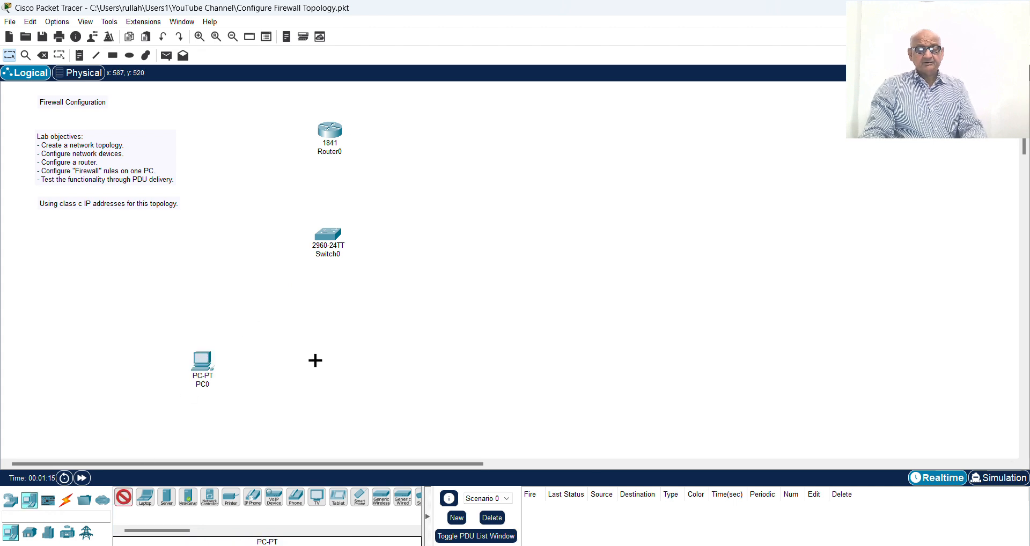
left_click(324, 360)
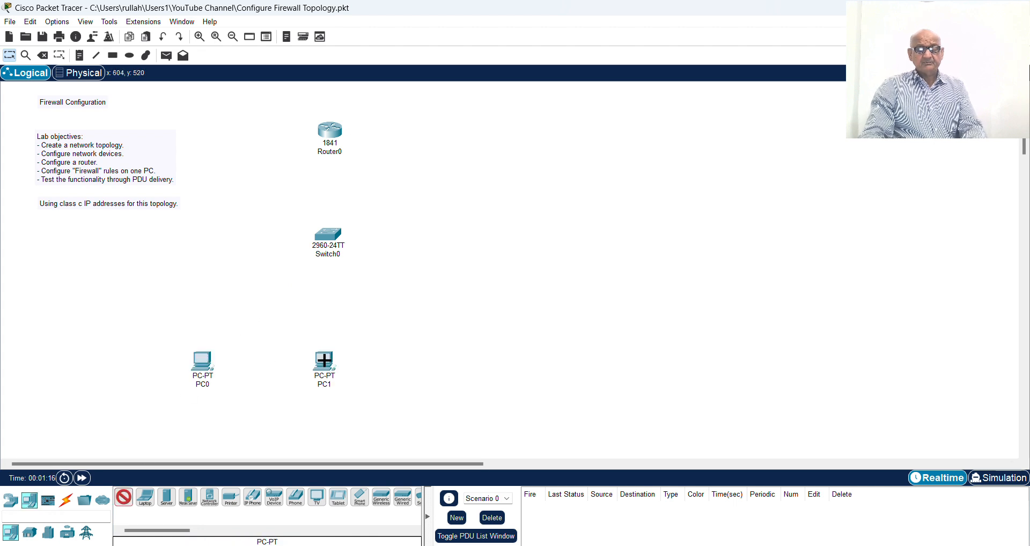
left_click(447, 363)
key("Escape")
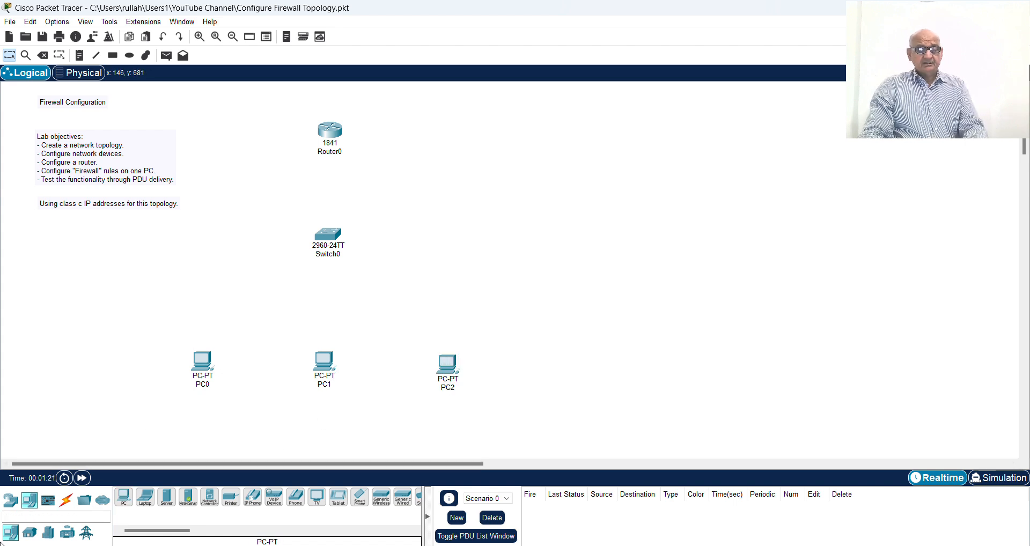
Step: Connect PC0, PC1 and PC2 to Switch0 using the automatically chosen connection type
left_click(66, 499)
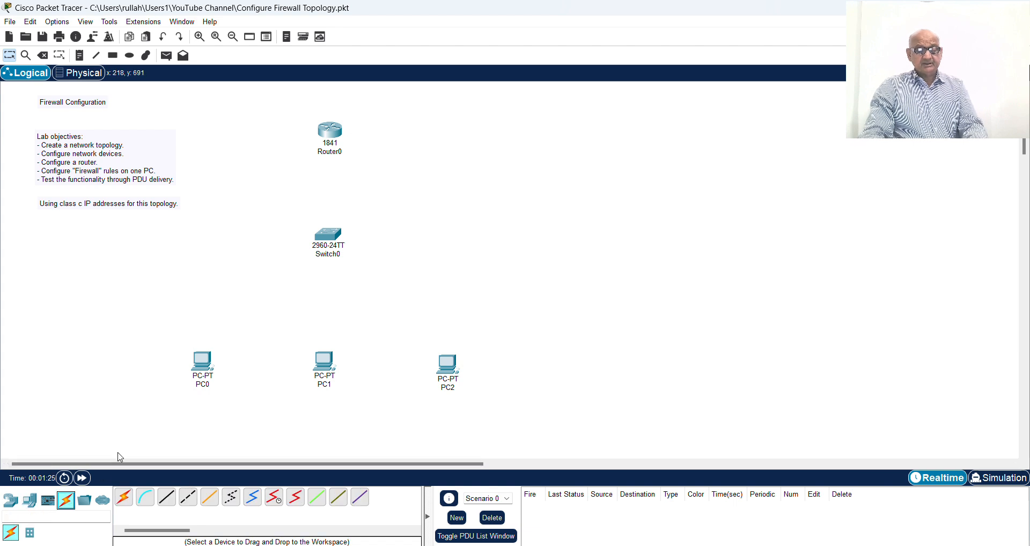
left_click(124, 497)
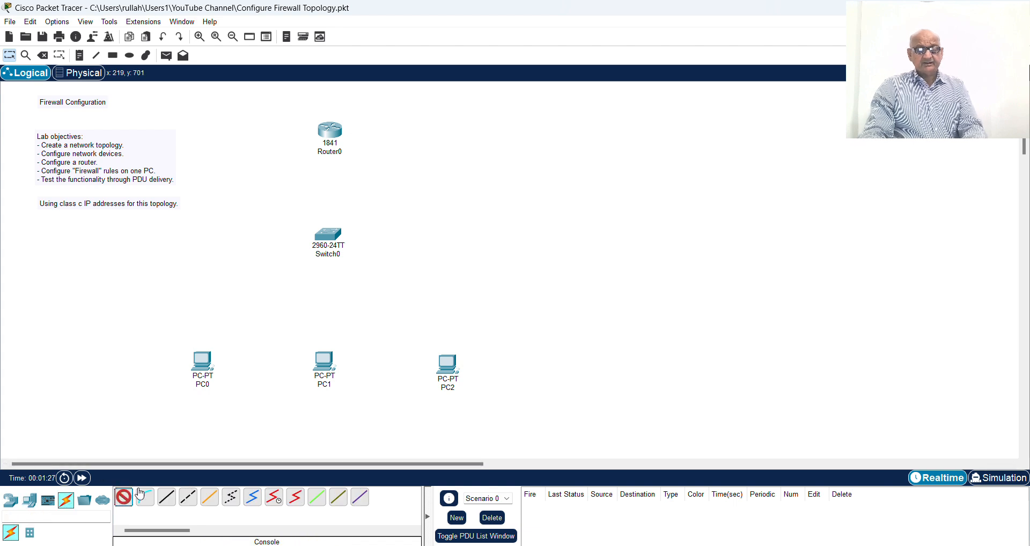
left_click(206, 358)
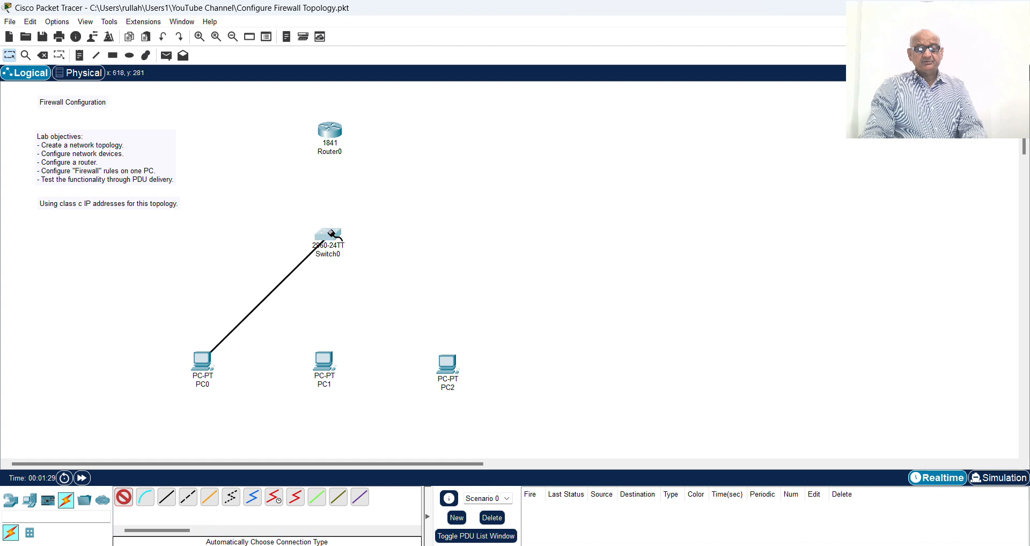
left_click(331, 233)
left_click(325, 358)
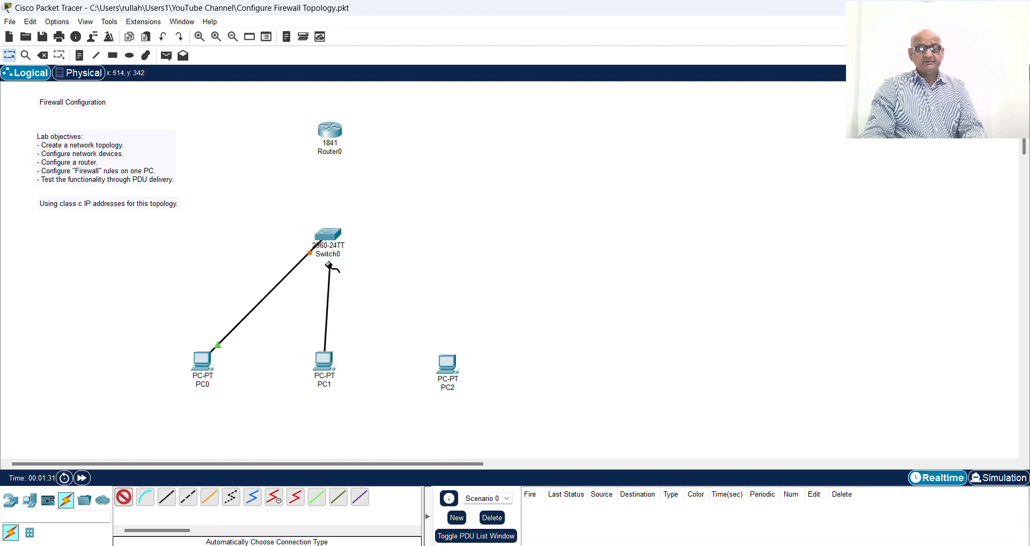
left_click(329, 236)
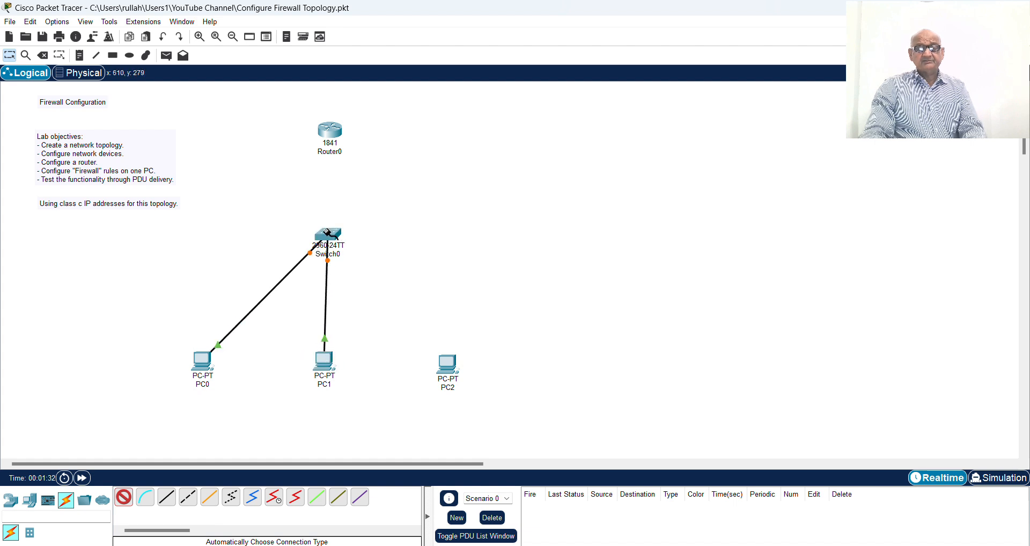
left_click(448, 364)
left_click(328, 235)
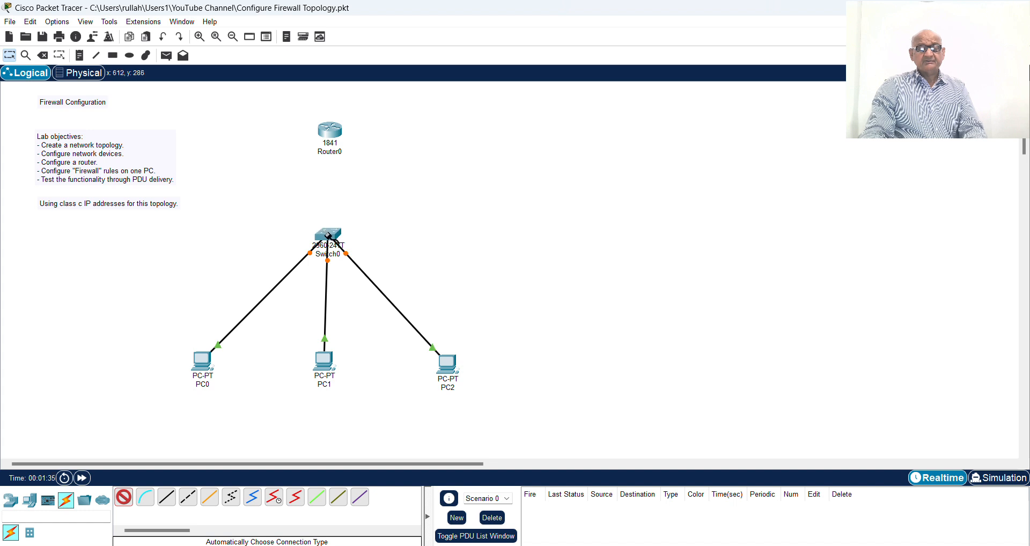
Step: Connect Switch0 to Router0 with the automatic connection type and return to the selection tool
left_click(328, 235)
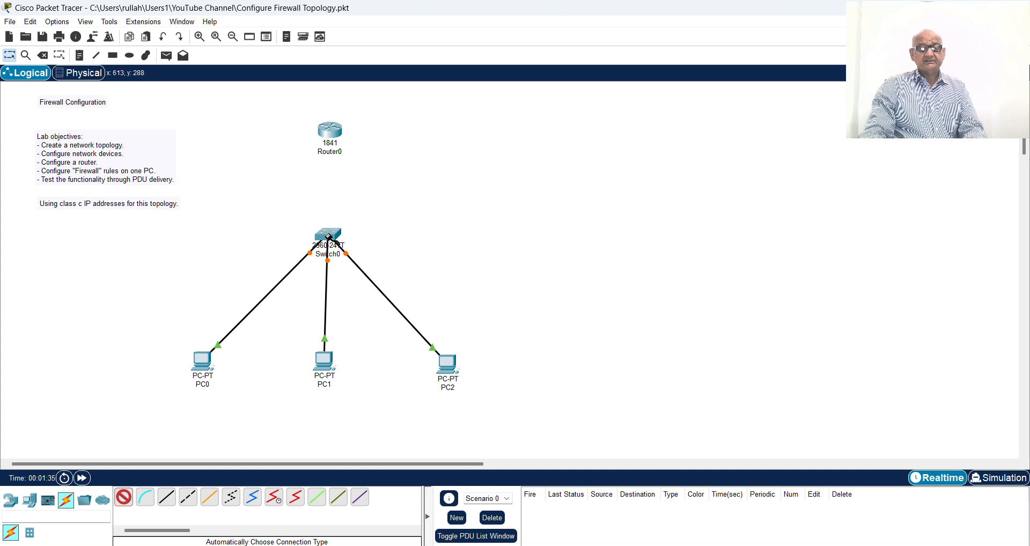
left_click(331, 133)
left_click(10, 56)
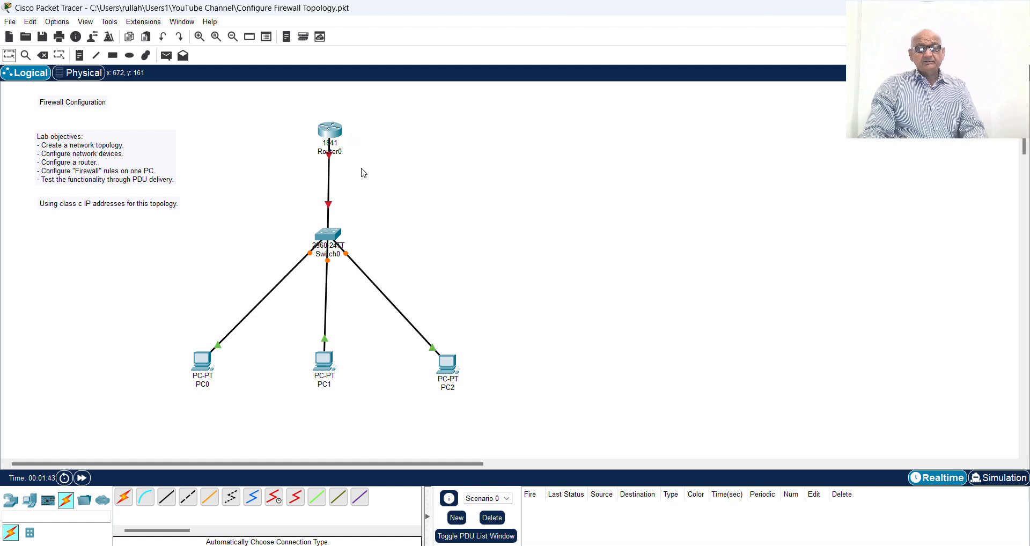
Step: Add a note beside Router0 with the lines "Fa0/0" and "IP: 192.168.1.1"
mouse_move(330, 158)
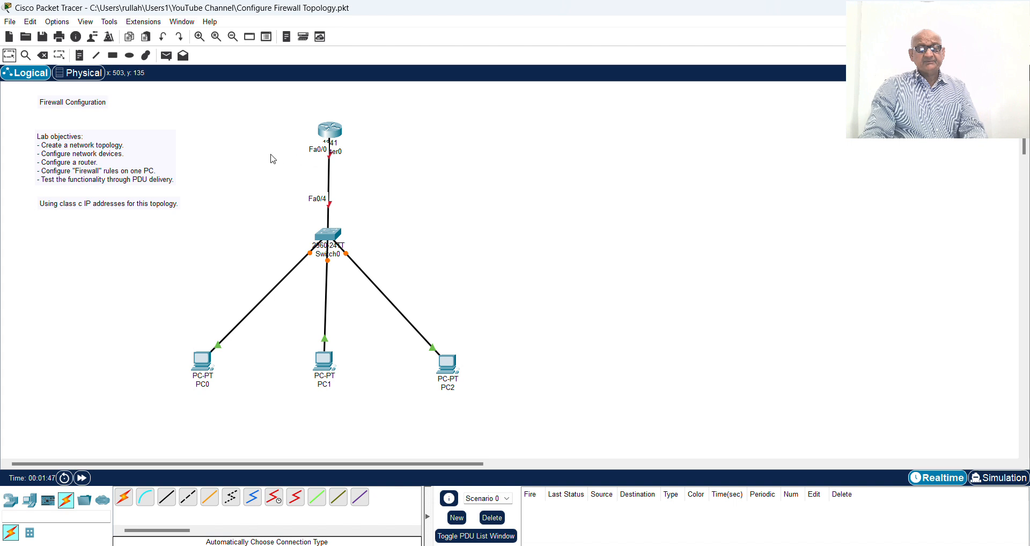
left_click(79, 56)
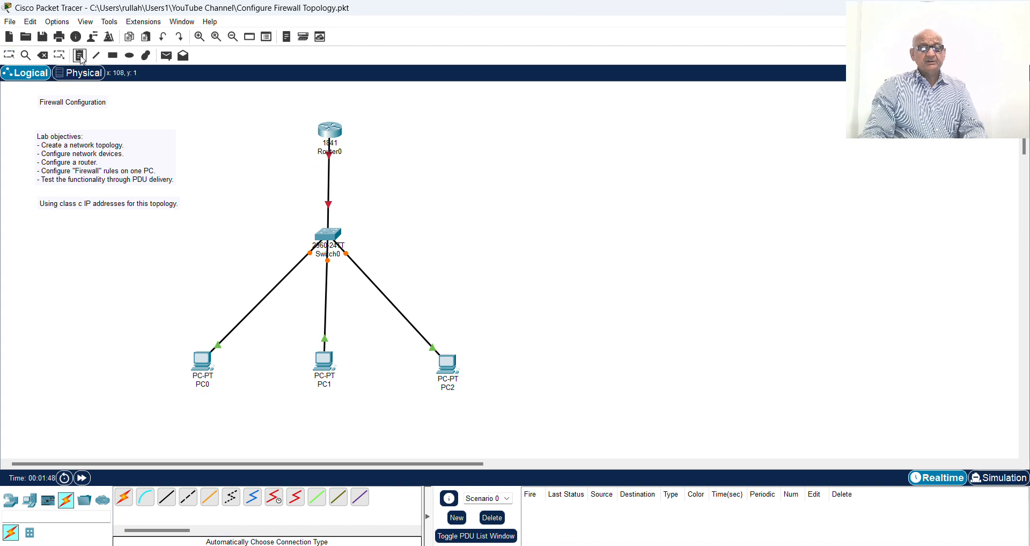
left_click(358, 138)
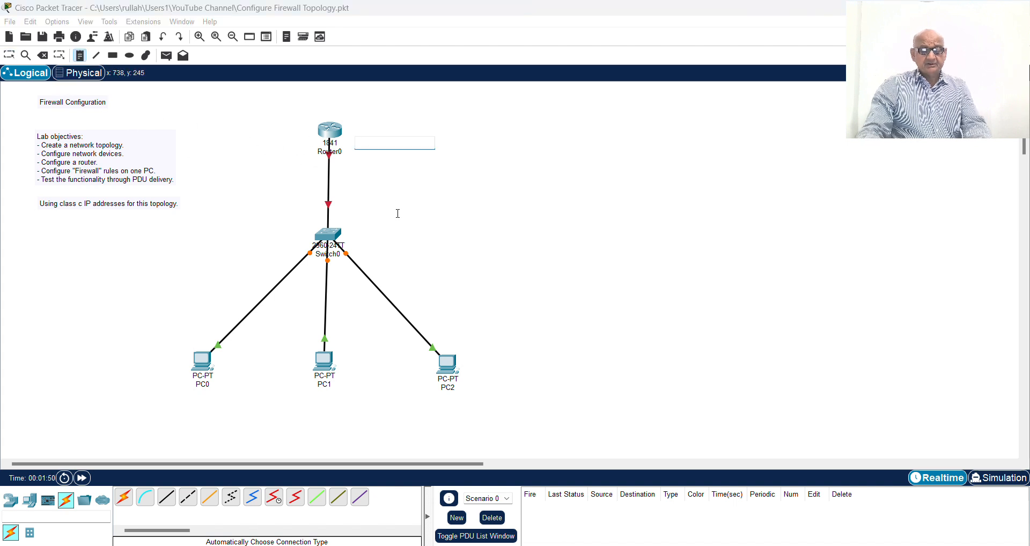
type("Fa0/")
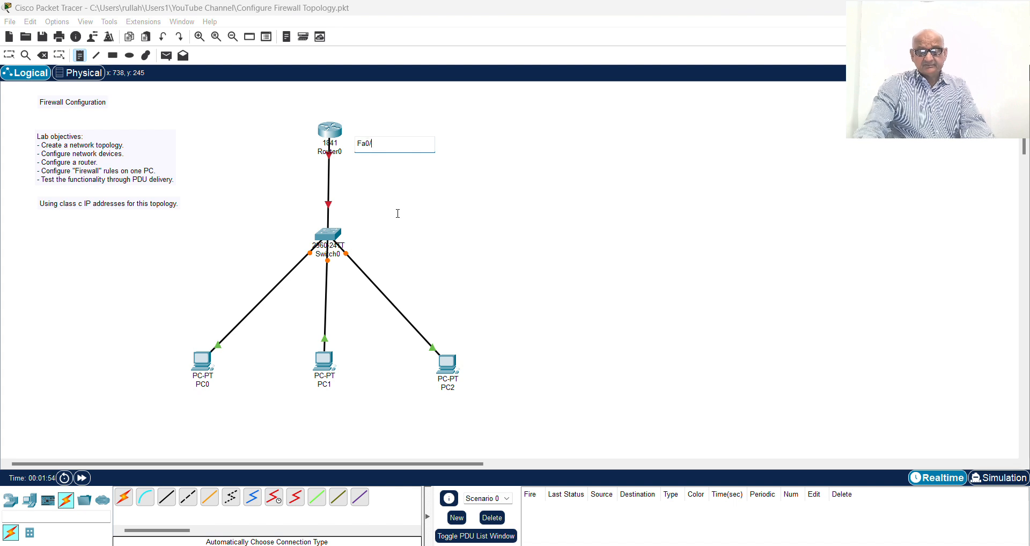
type("0")
key("Return")
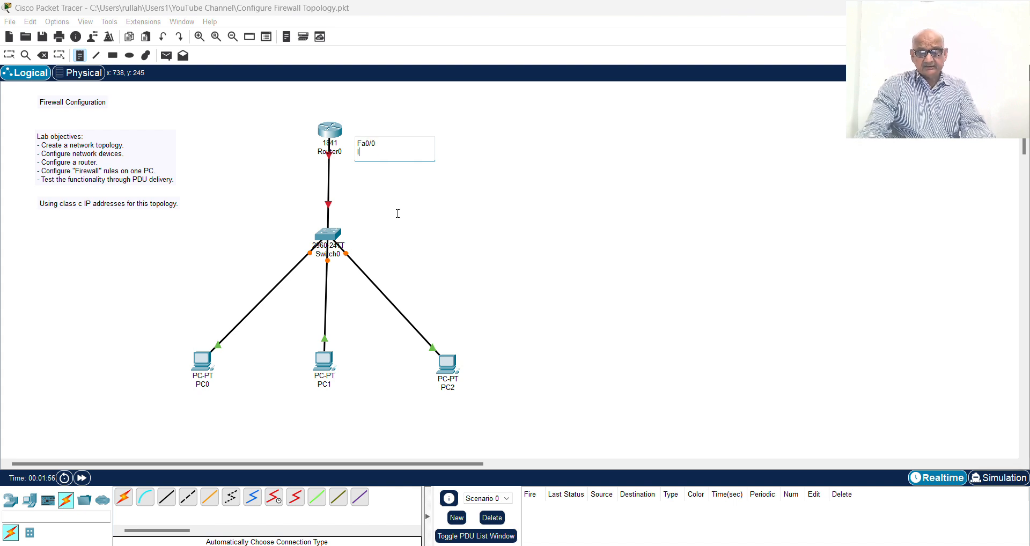
type("IP:")
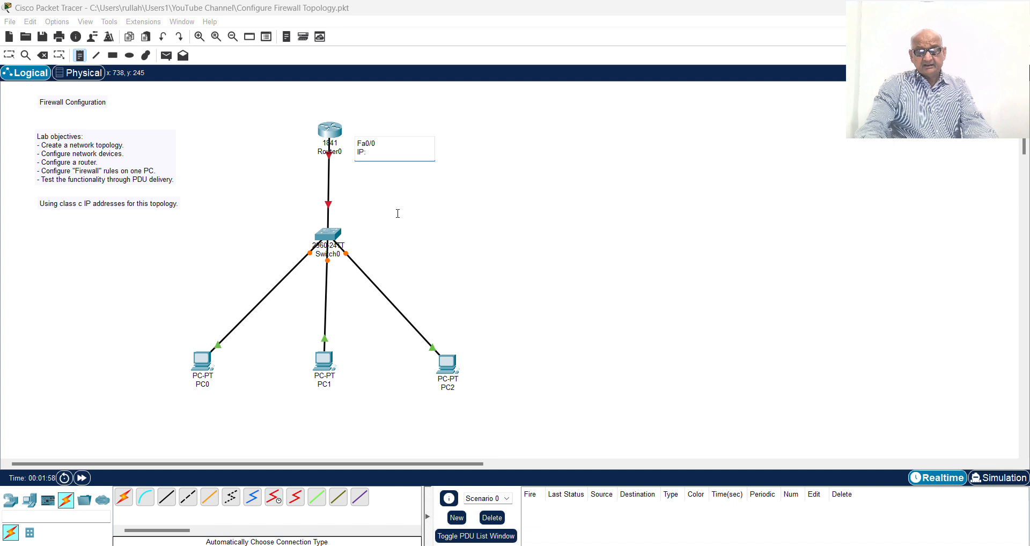
type(" 192.168.1.1")
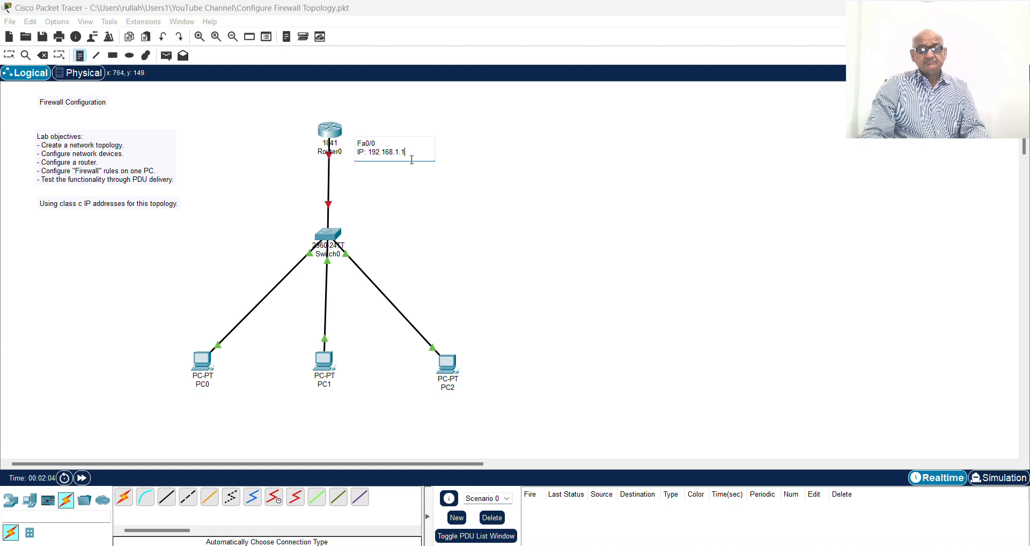
Step: Copy the router note's IP line into a new note under PC0, changed to "IP: 192.168.1.2", and add "Deafult Gateway: 192.168.1.2"
left_click_drag(411, 155, 358, 152)
key("ctrl+c")
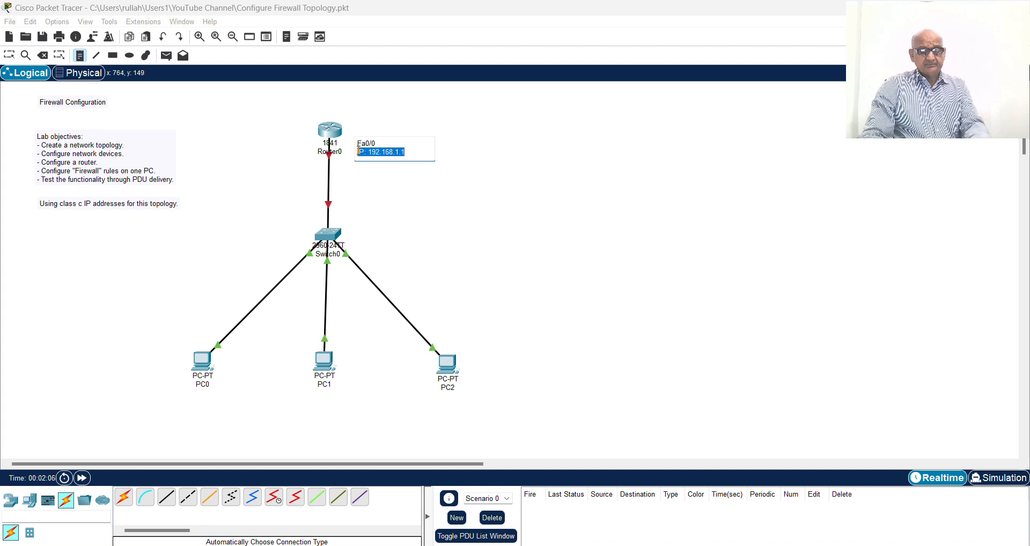
left_click(186, 399)
key("ctrl+v")
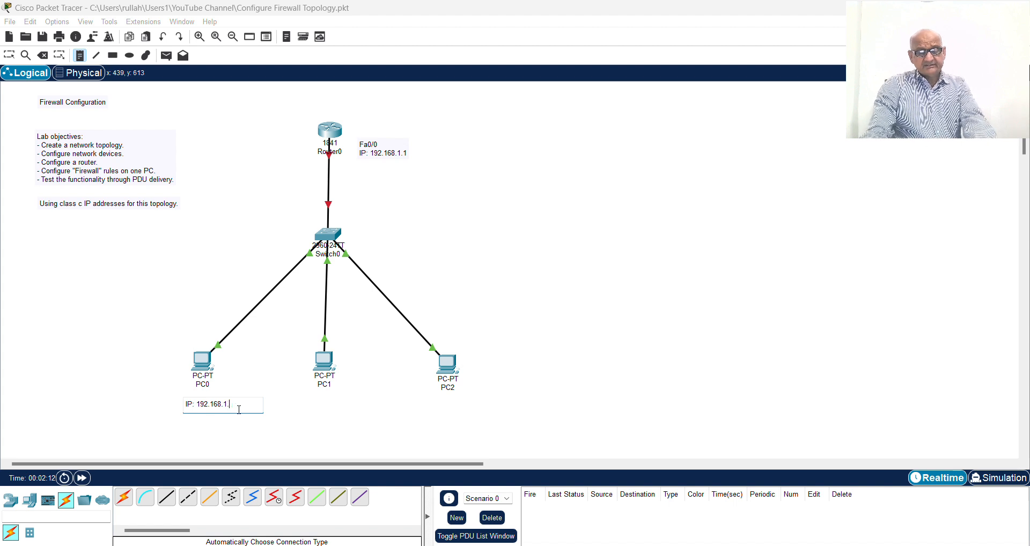
key("Return")
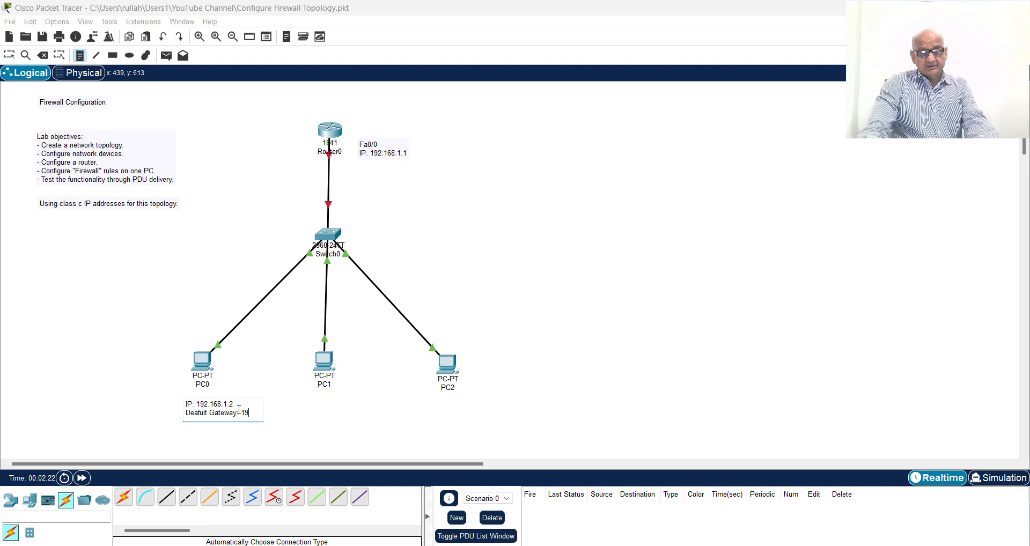
type("68.1.2")
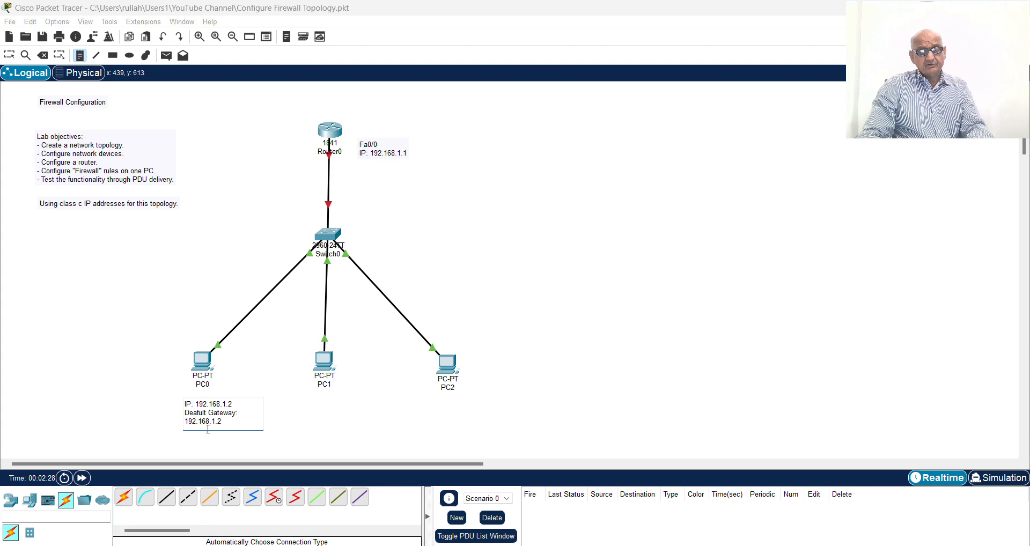
Step: Copy the PC0 note's text into a new note under PC1 and change its IP to 192.168.1.3
left_click_drag(229, 420, 178, 403)
key("ctrl+c")
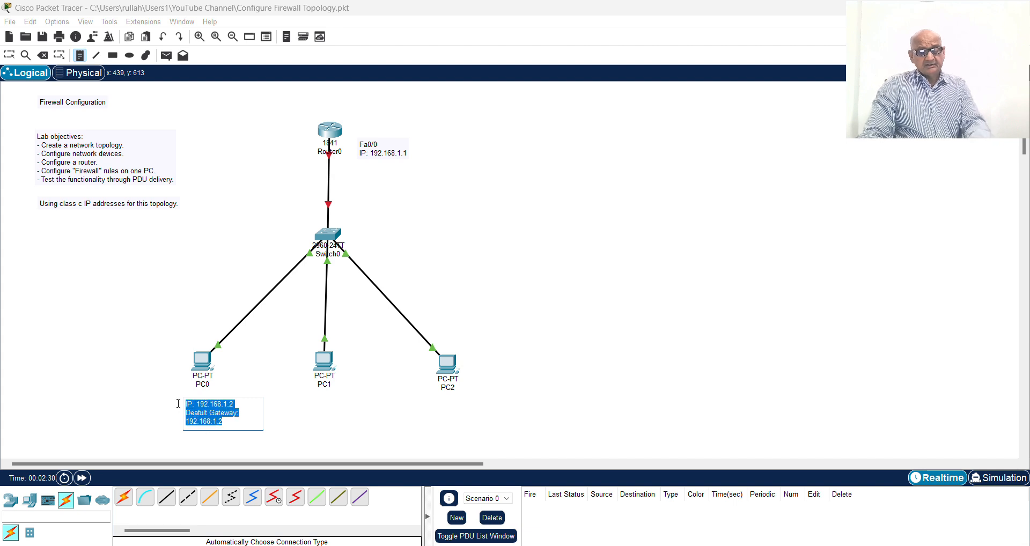
left_click(306, 402)
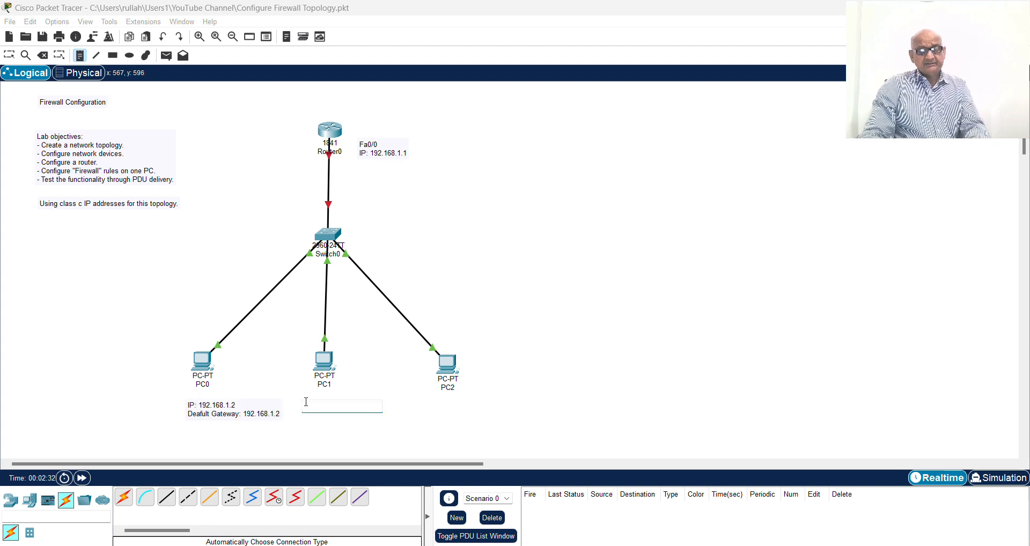
key("ctrl+v")
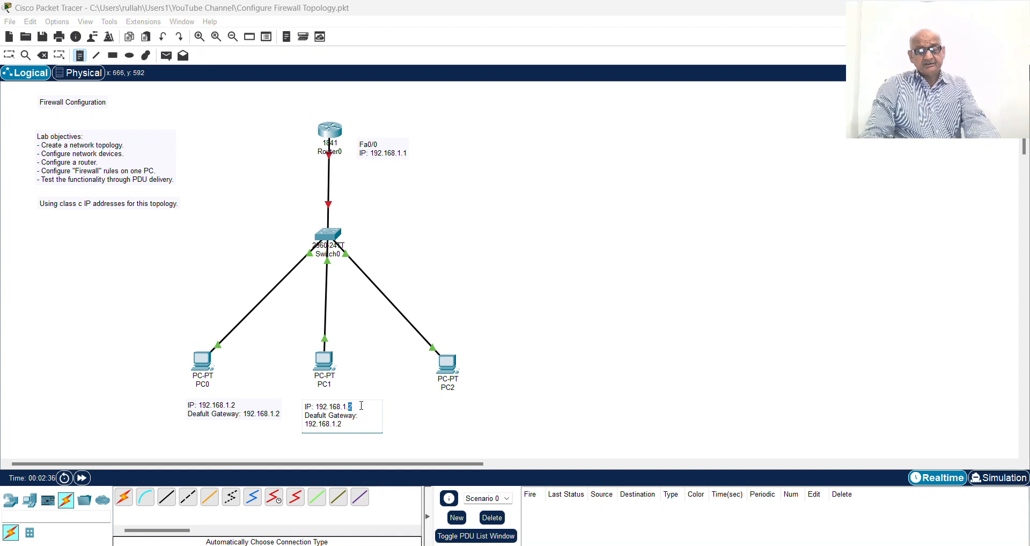
Step: Paste the same address text into a note under PC2, change its IP to 192.168.1.4, and move the note closer beneath PC2
left_click(452, 406)
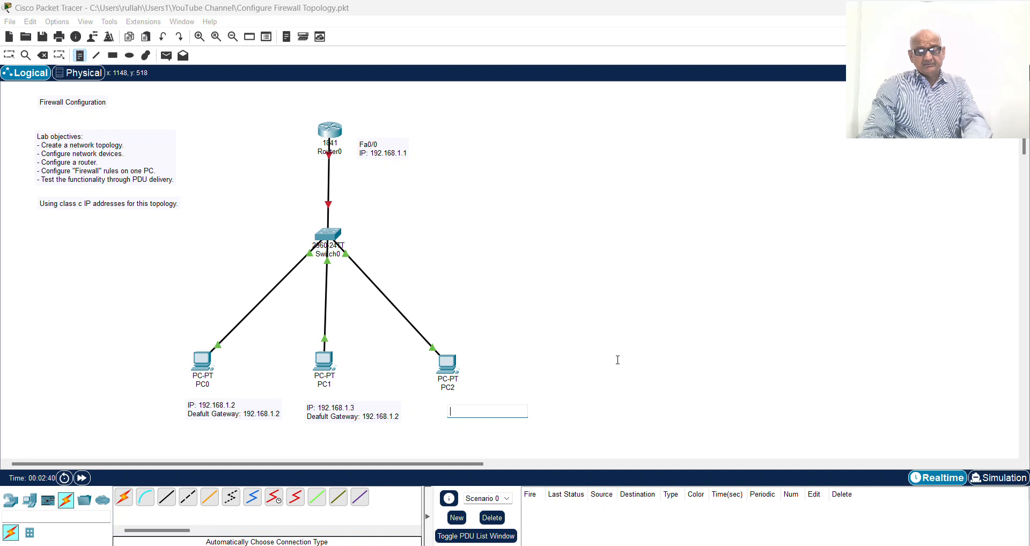
key("ctrl+v")
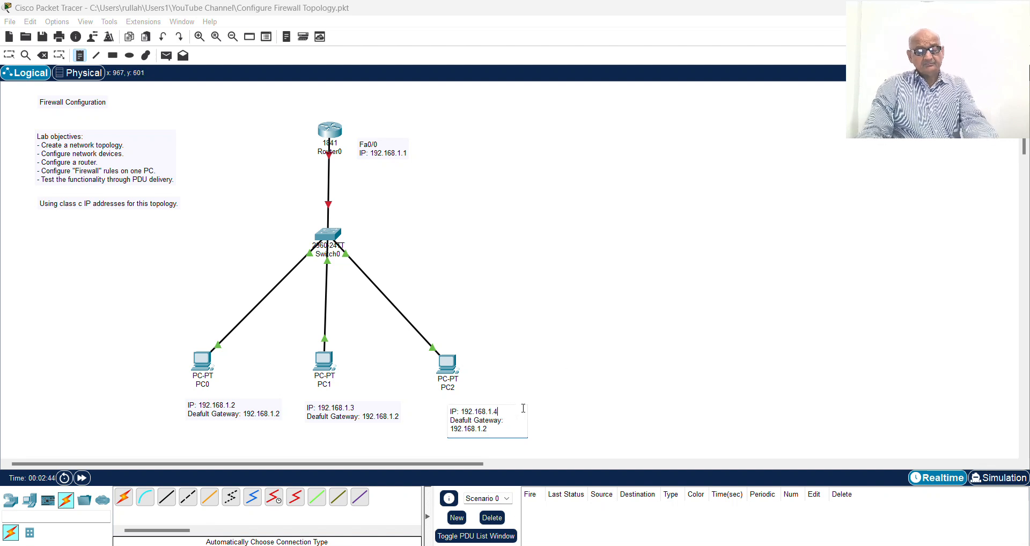
left_click(9, 55)
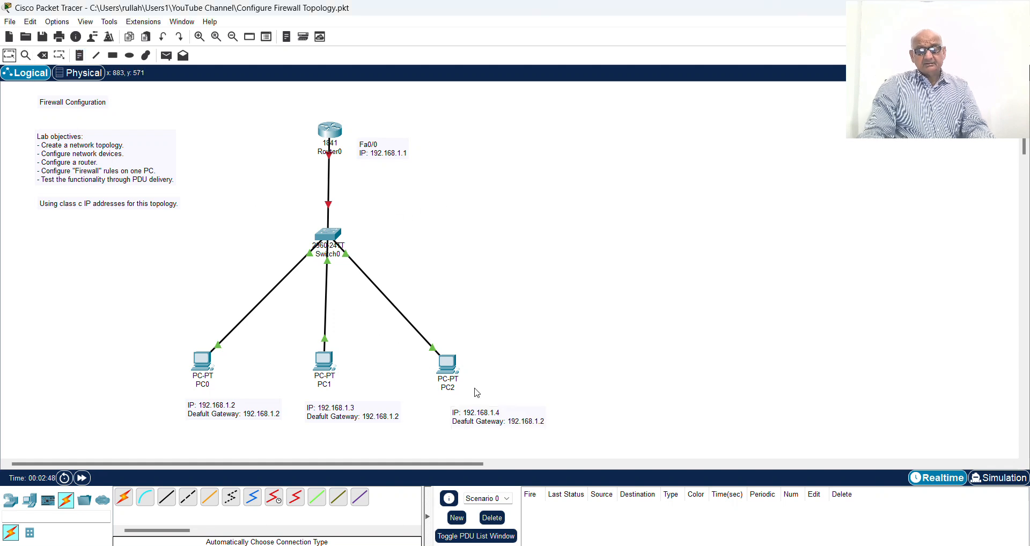
mouse_move(489, 413)
left_mouse_down()
mouse_move(473, 412)
mouse_move(471, 275)
mouse_move(498, 406)
mouse_move(481, 417)
left_mouse_up()
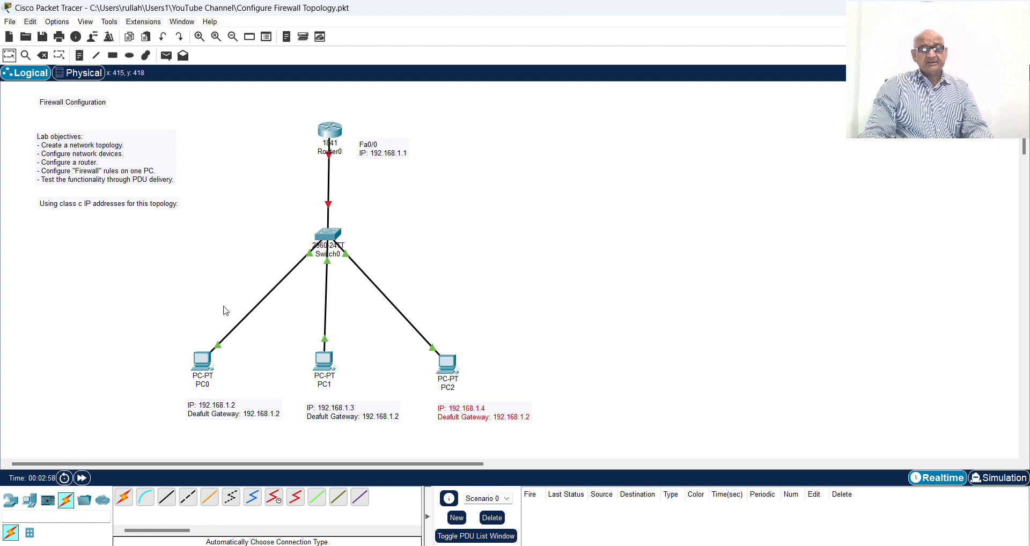
Step: Give PC0 the static IPv4 address 192.168.1.2 with subnet mask 255.255.255.0, and copy the address for reuse
double_click(212, 365)
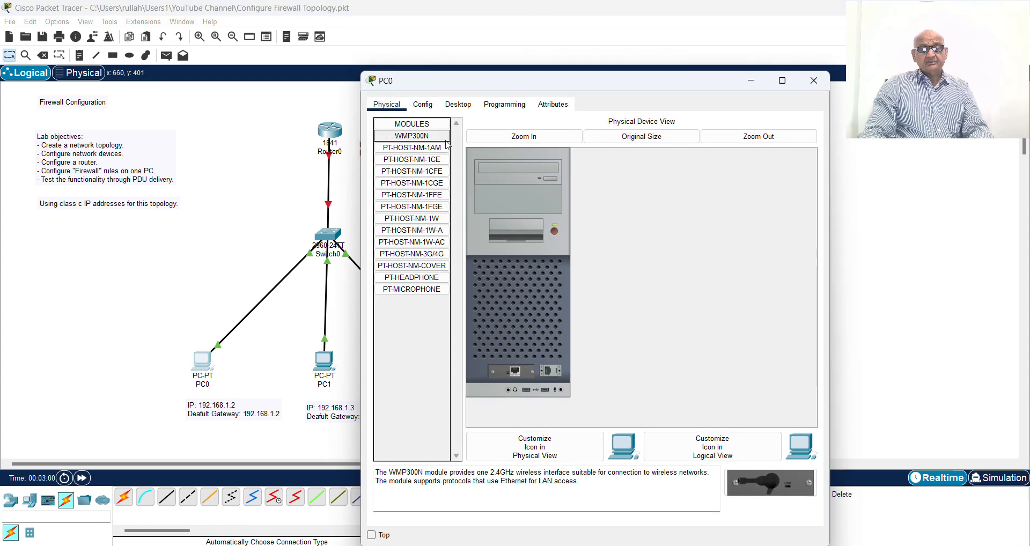
left_click(459, 106)
left_click(422, 161)
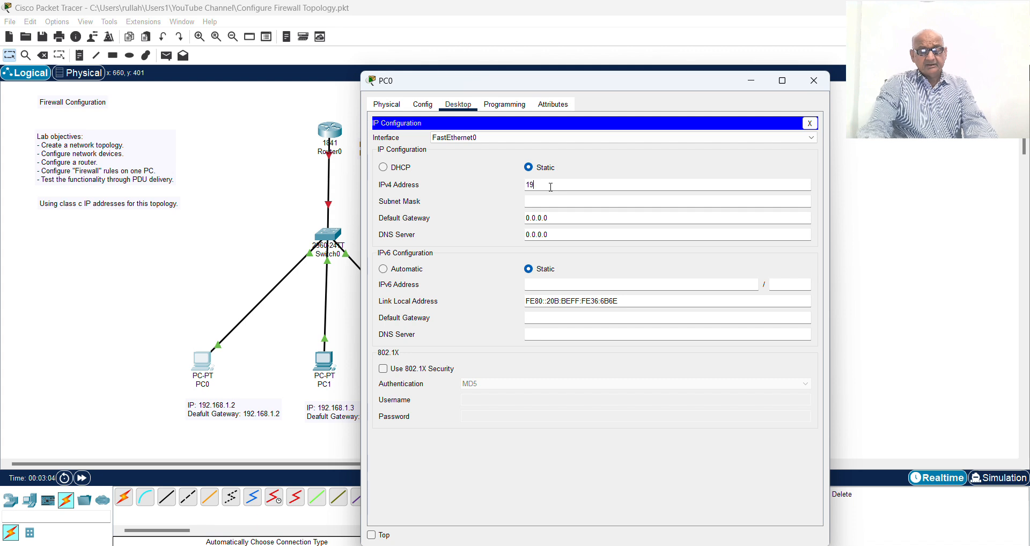
type("192.168")
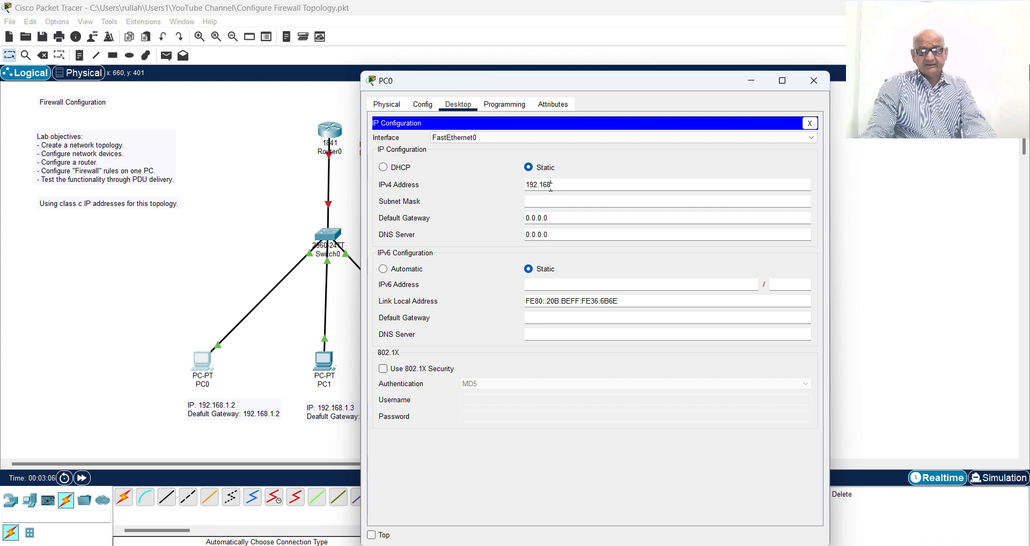
type(".1.2")
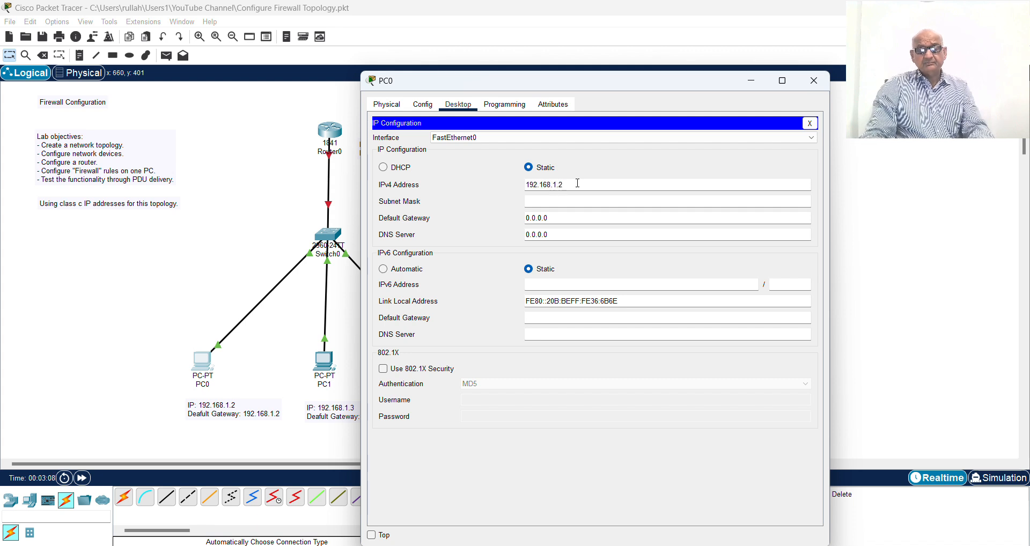
triple_click(577, 183)
key("ctrl+c")
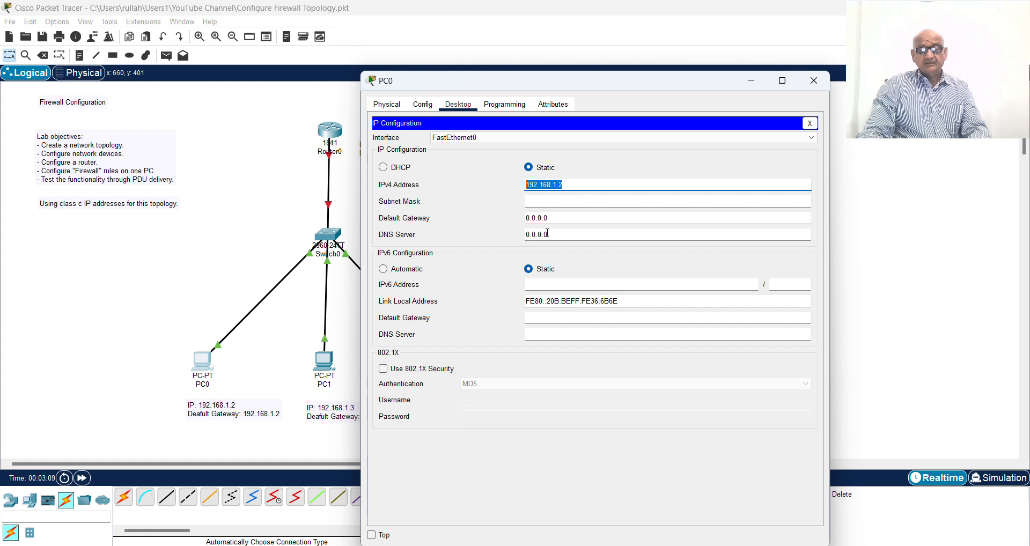
left_click(575, 203)
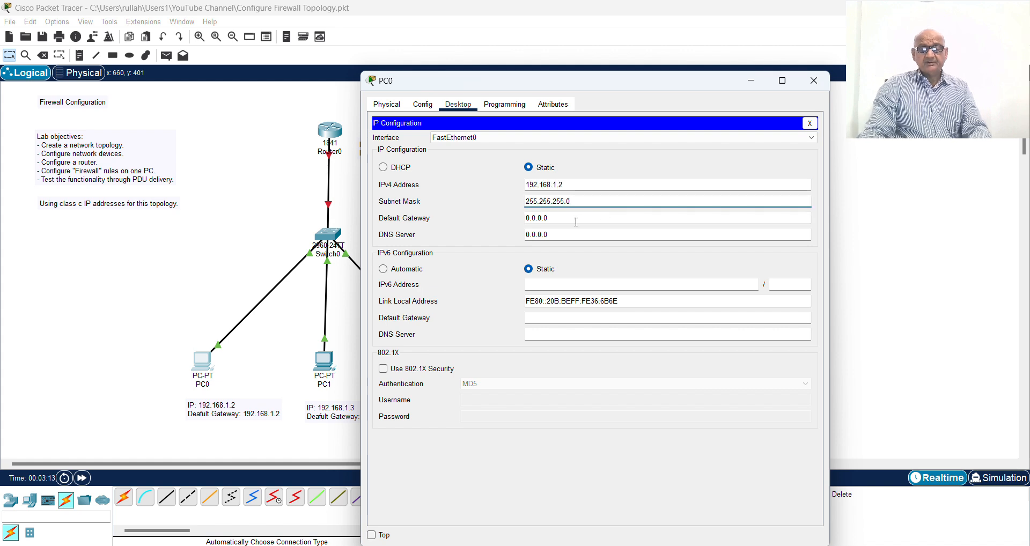
Step: Set PC0's IPv4 default gateway to 192.168.1.1, copy that gateway address, and close PC0's configuration
left_click_drag(565, 218, 514, 221)
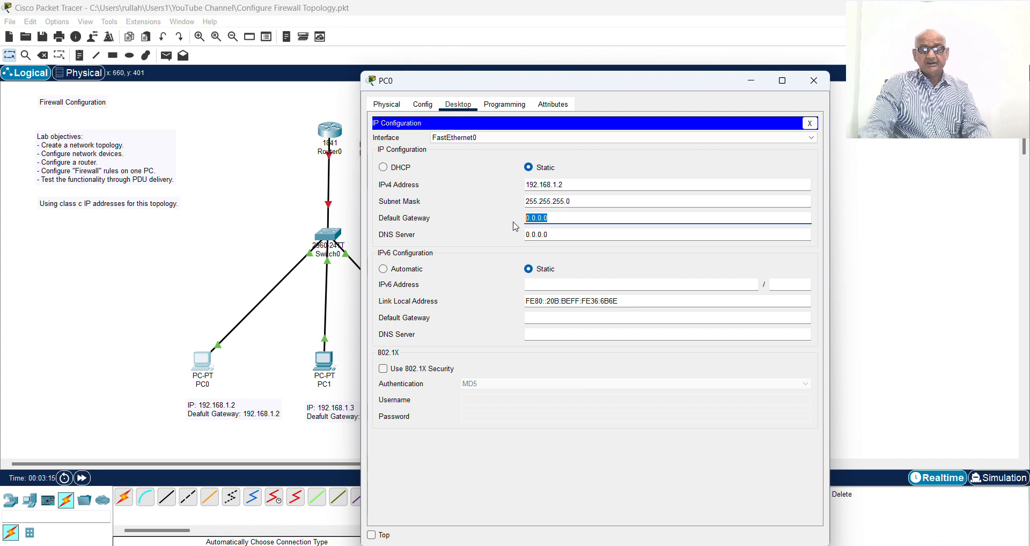
key("ctrl+v")
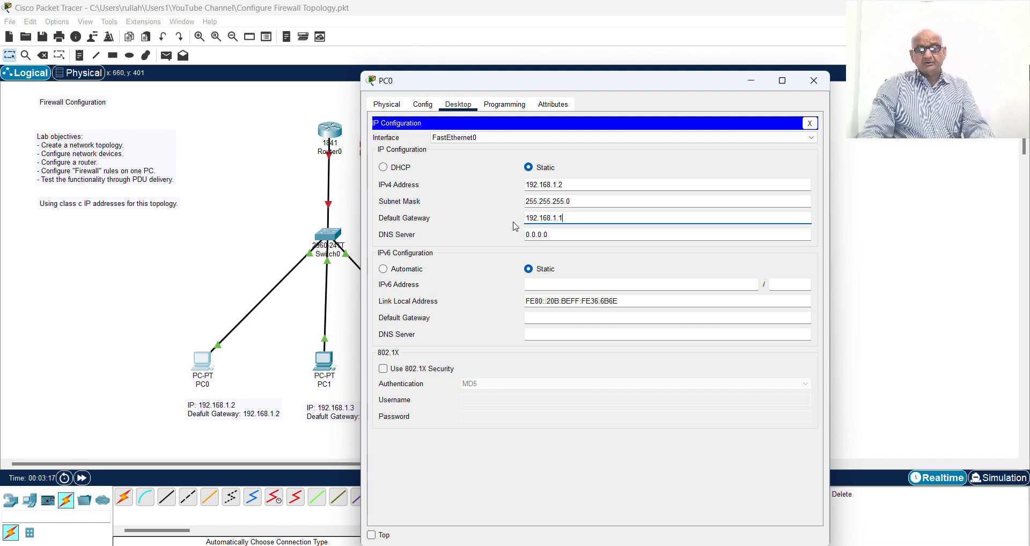
key("BackSpace")
type("1")
left_click_drag(565, 218, 518, 217)
key("ctrl+c")
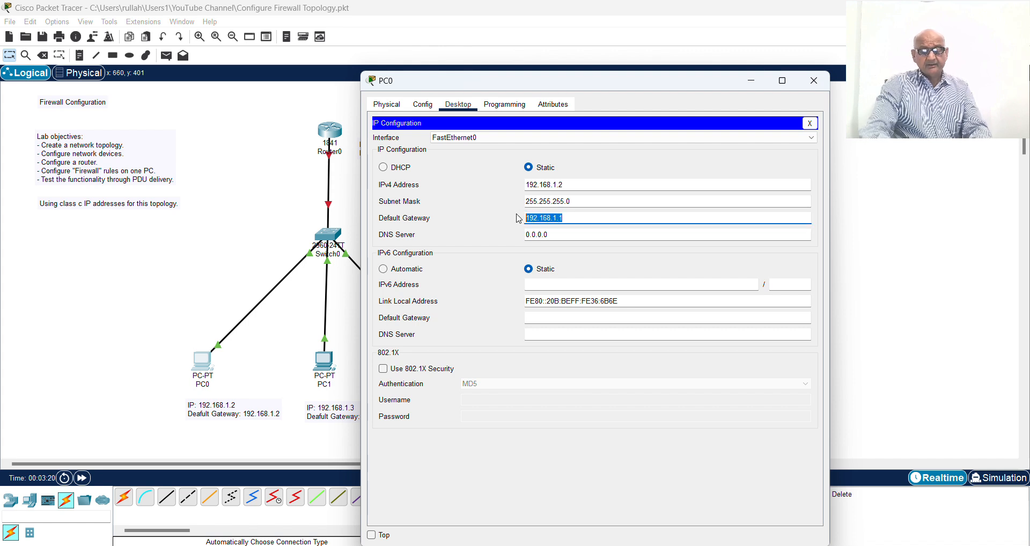
left_click(813, 81)
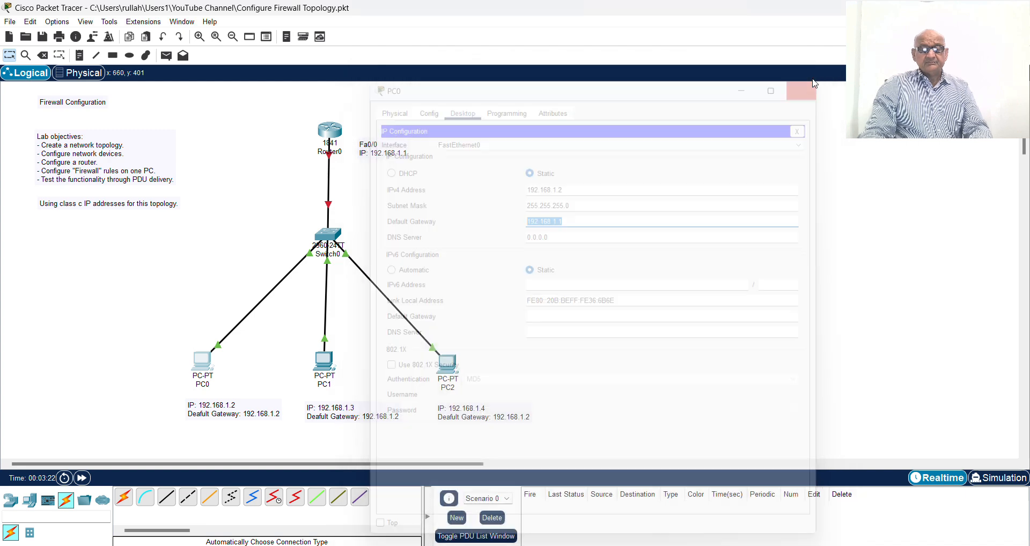
Step: Configure PC1 with static IPv4 address 192.168.1.3, subnet mask 255.255.255.0 and default gateway 192.168.1.1
left_click(324, 361)
left_click(457, 104)
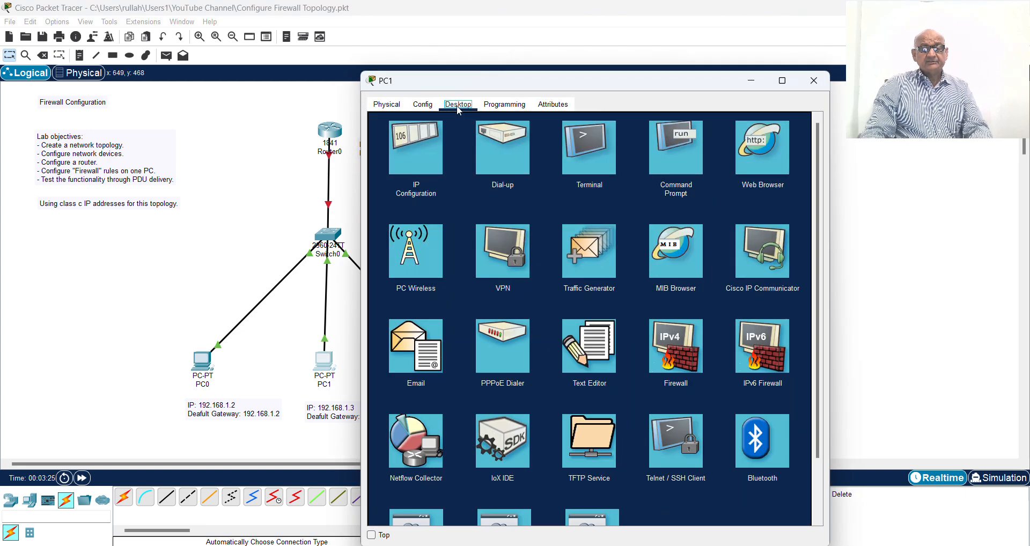
left_click(412, 152)
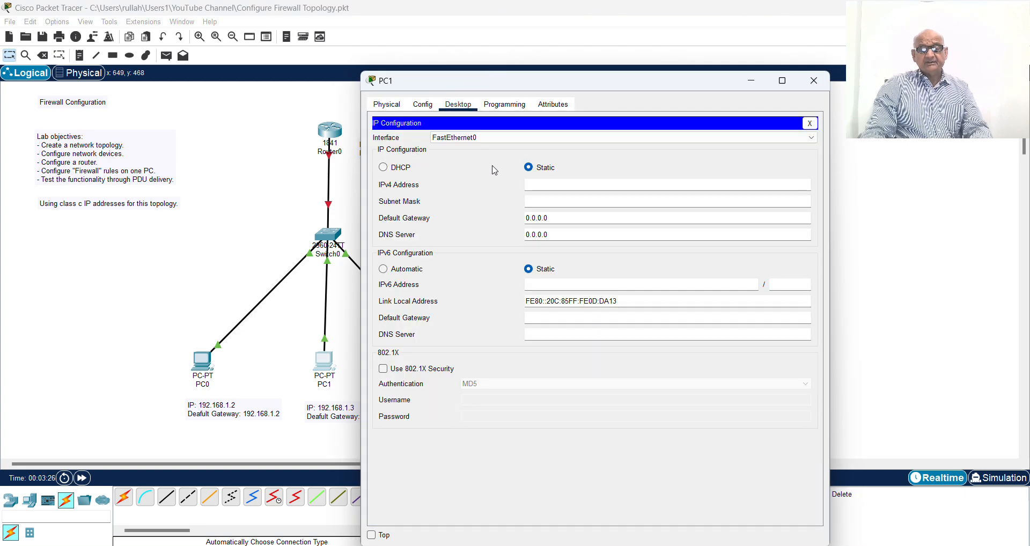
left_click(555, 185)
type("192.168.1.")
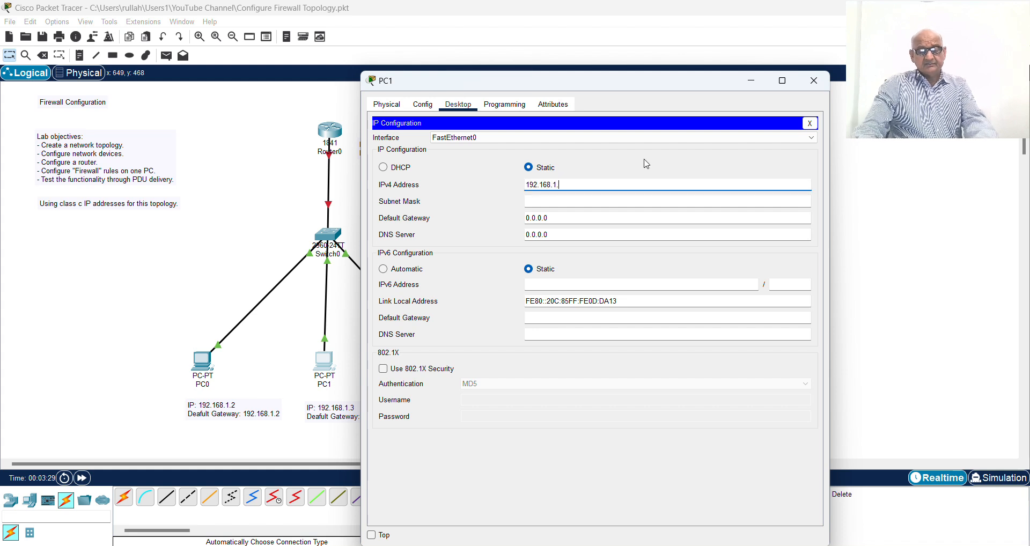
type("3")
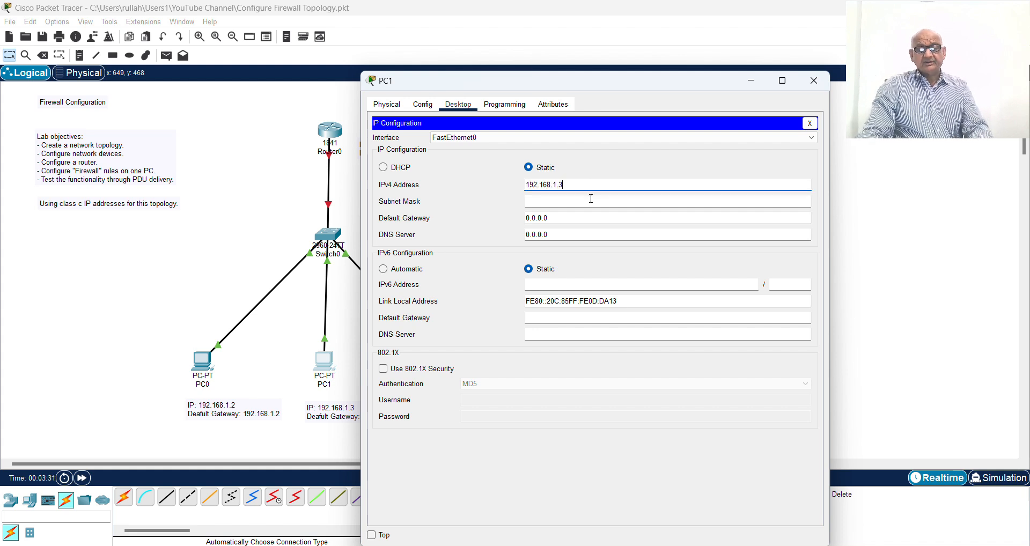
left_click(590, 199)
left_click_drag(547, 218, 524, 218)
type("192.168.1.1")
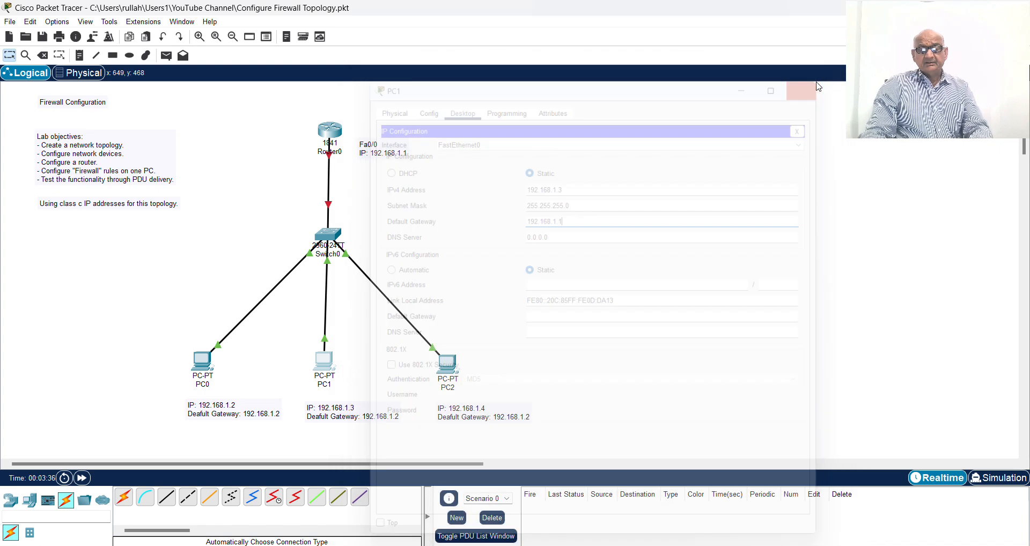
left_click(813, 81)
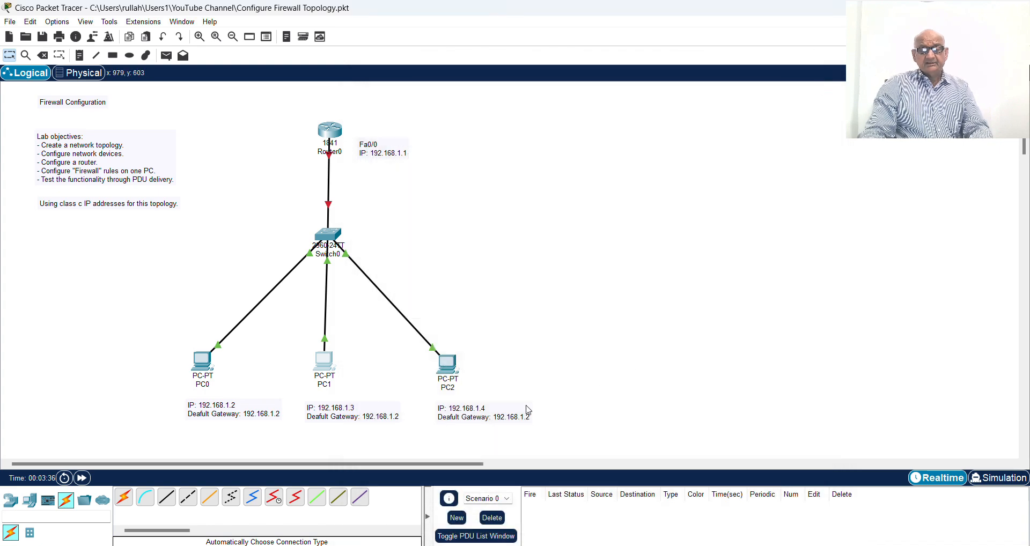
Step: Configure PC2 with static IPv4 address 192.168.1.4, subnet mask 255.255.255.0 and default gateway 192.168.1.1
left_click(449, 367)
left_click(459, 140)
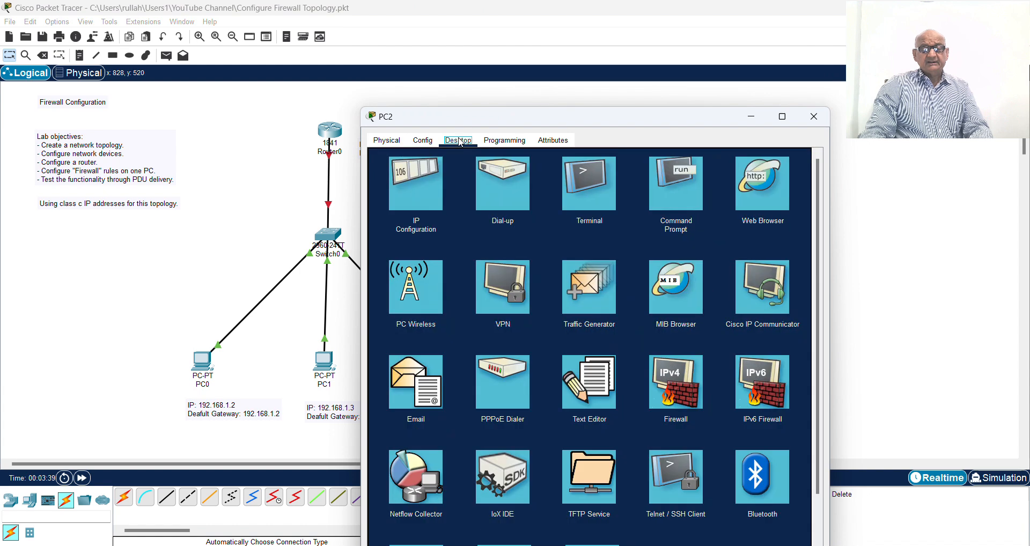
left_click(414, 198)
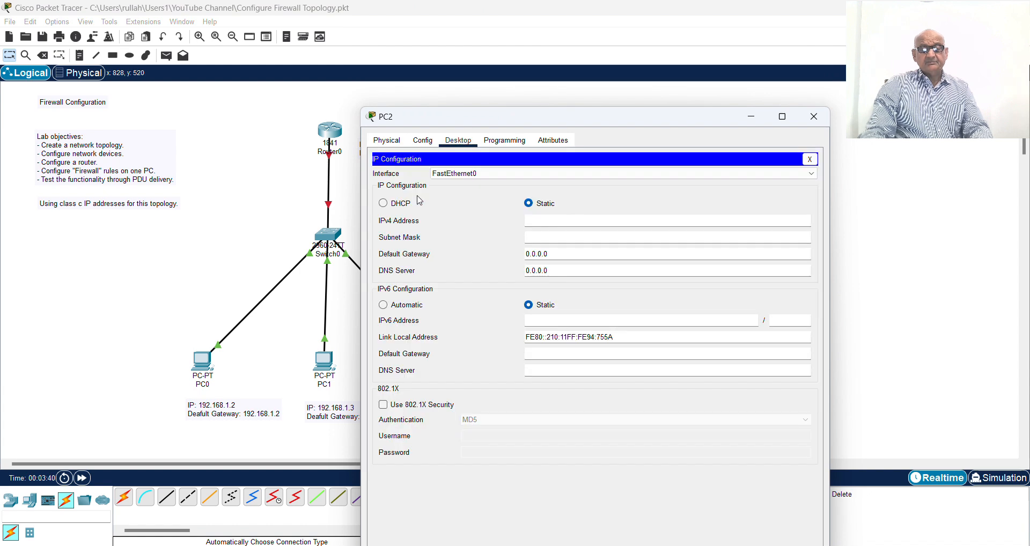
left_click(561, 221)
type("192.168.1.1")
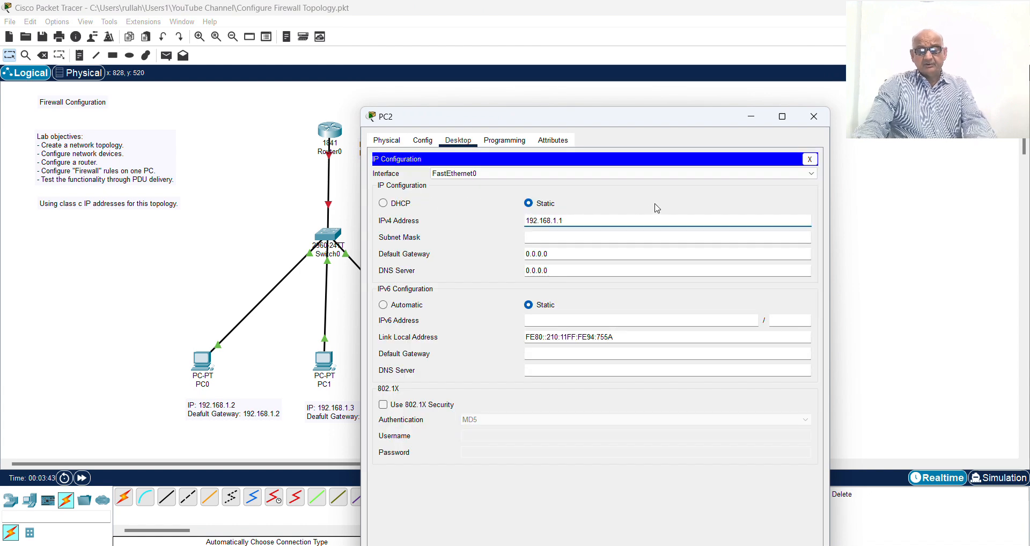
type("4")
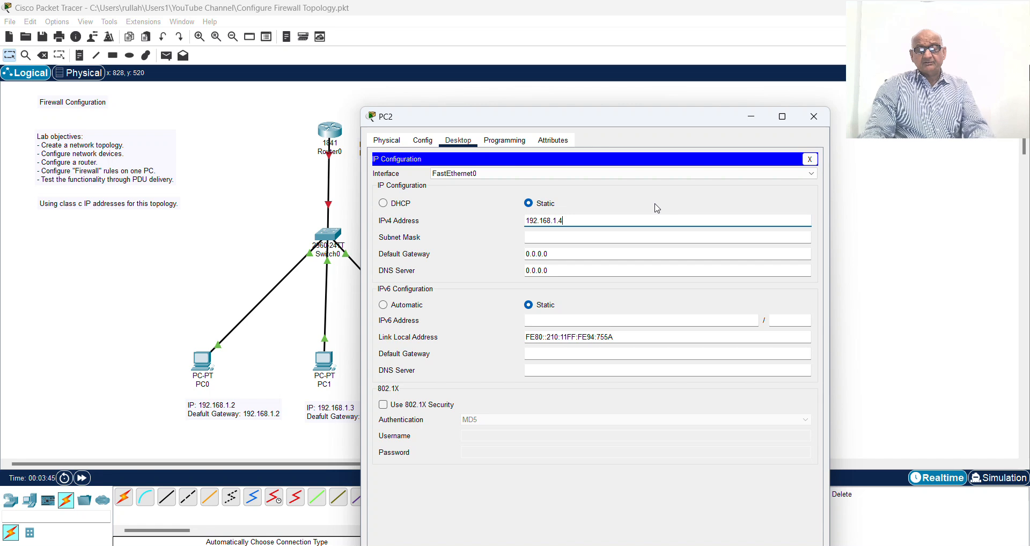
left_click(588, 238)
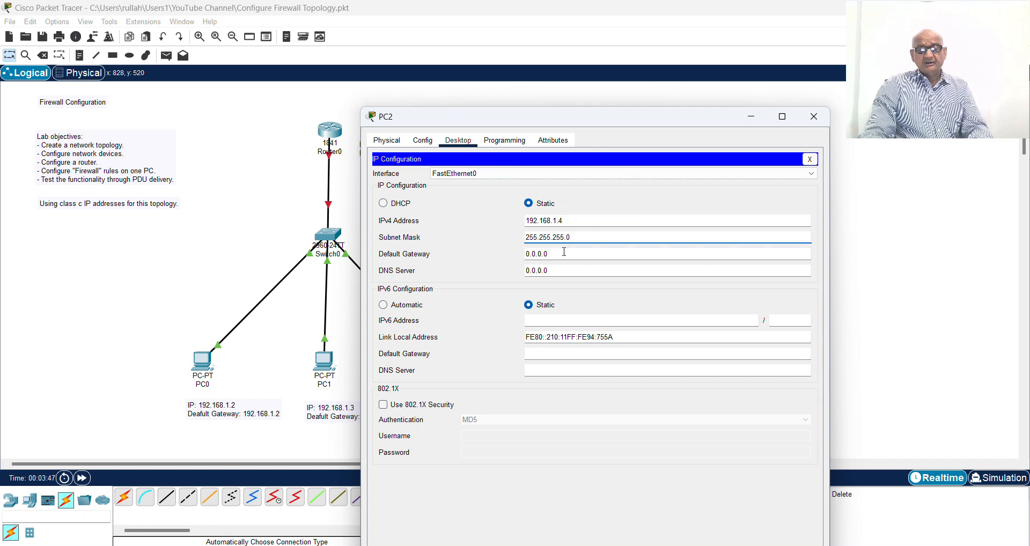
key("Tab")
key("ctrl+v")
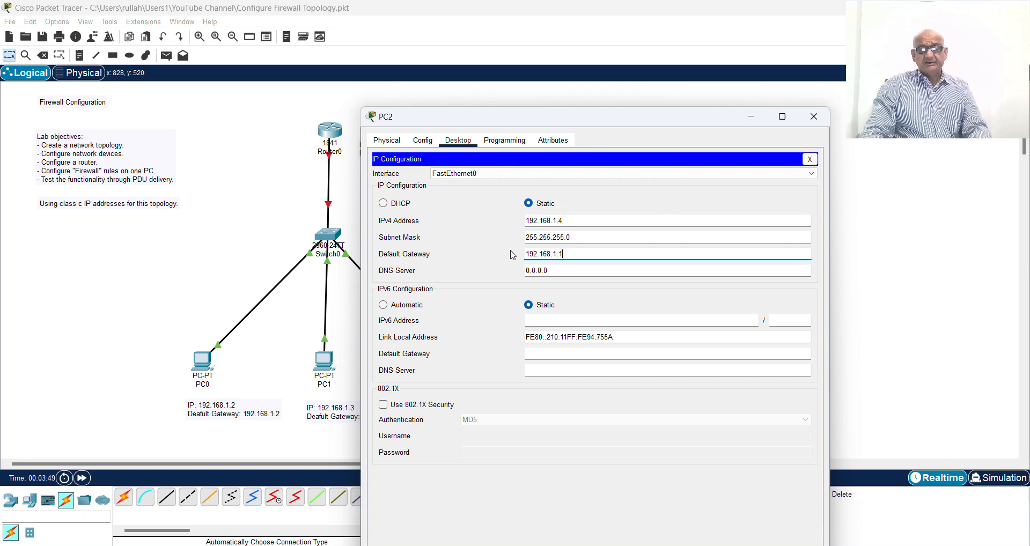
left_click(815, 118)
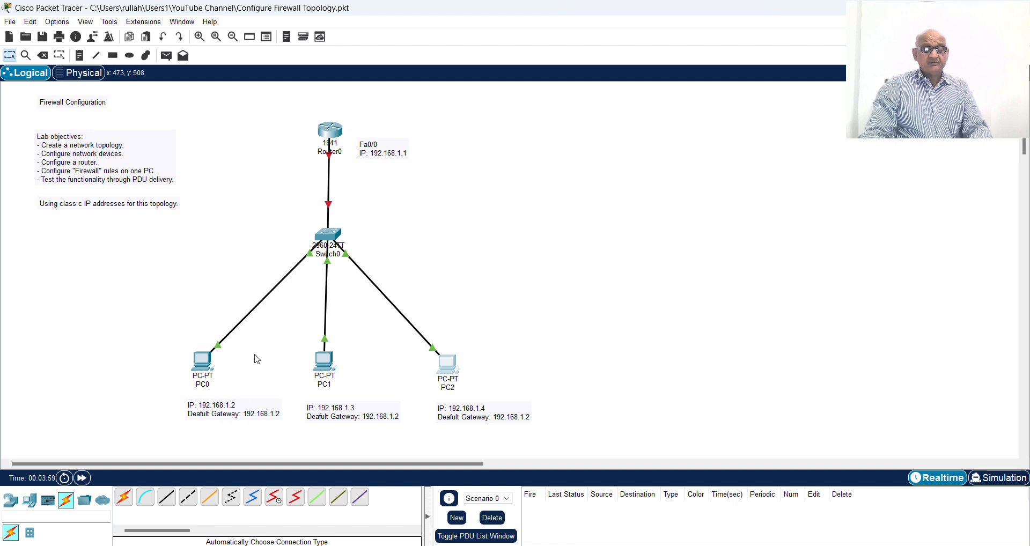
Step: Open the IPv4 firewall settings on PC0 and turn the firewall service on for FastEthernet0
left_click(202, 364)
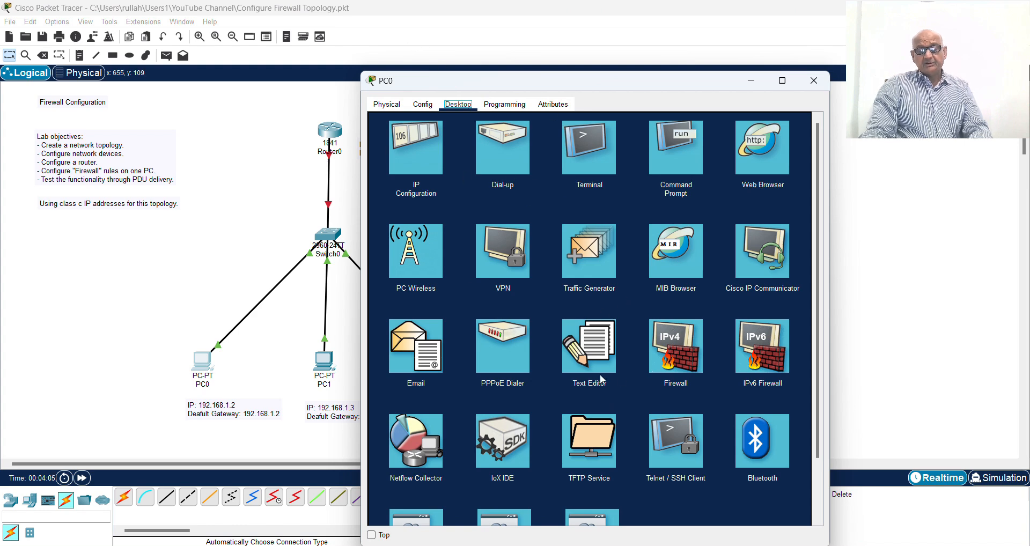
left_click(671, 349)
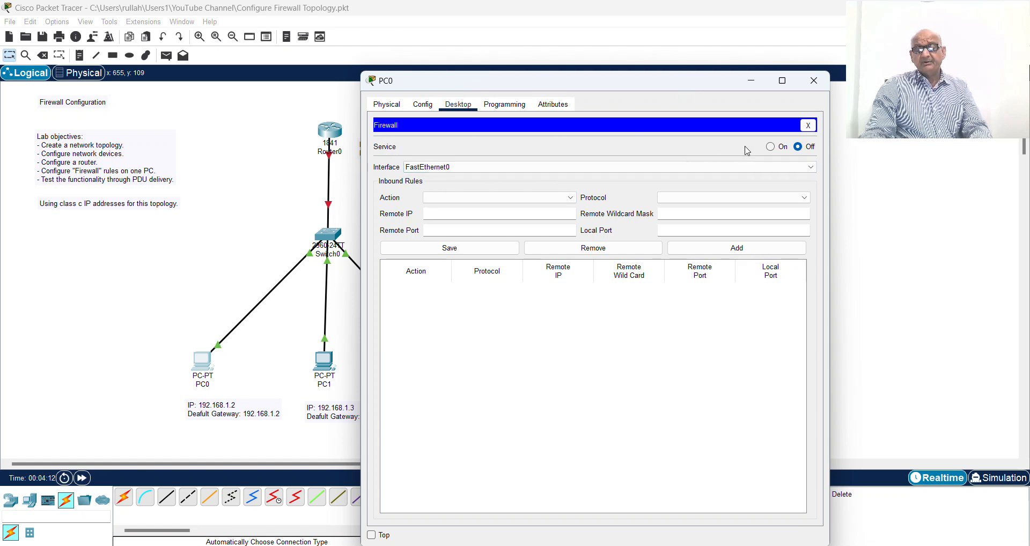
left_click(772, 149)
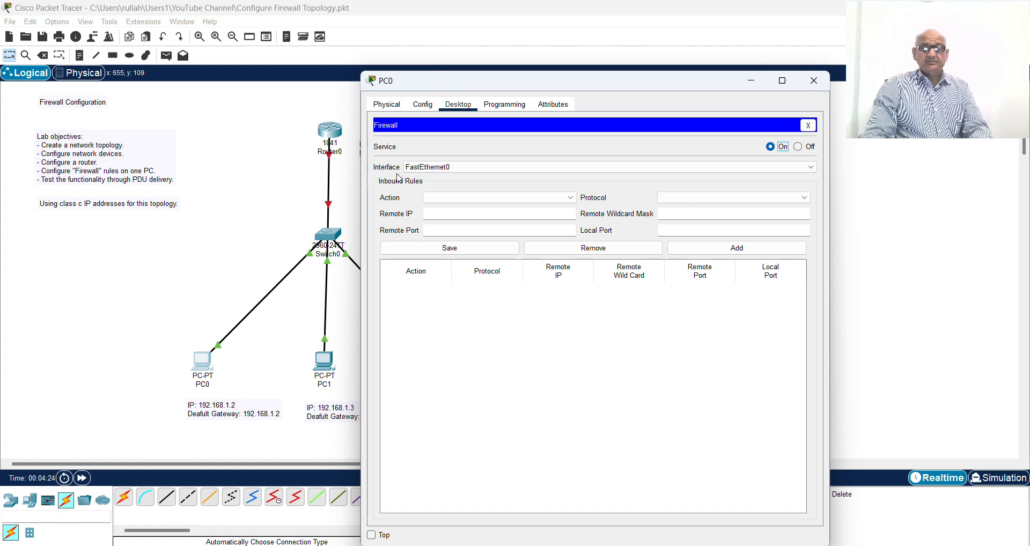
Step: Set the new inbound firewall rule on PC0 to the Deny action and the ICMP protocol
left_click(475, 198)
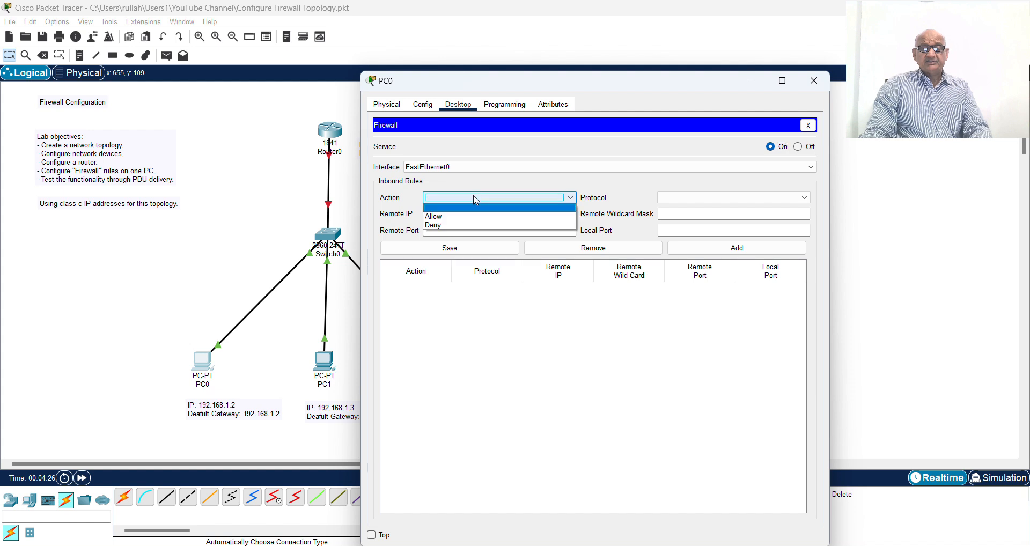
left_click(467, 225)
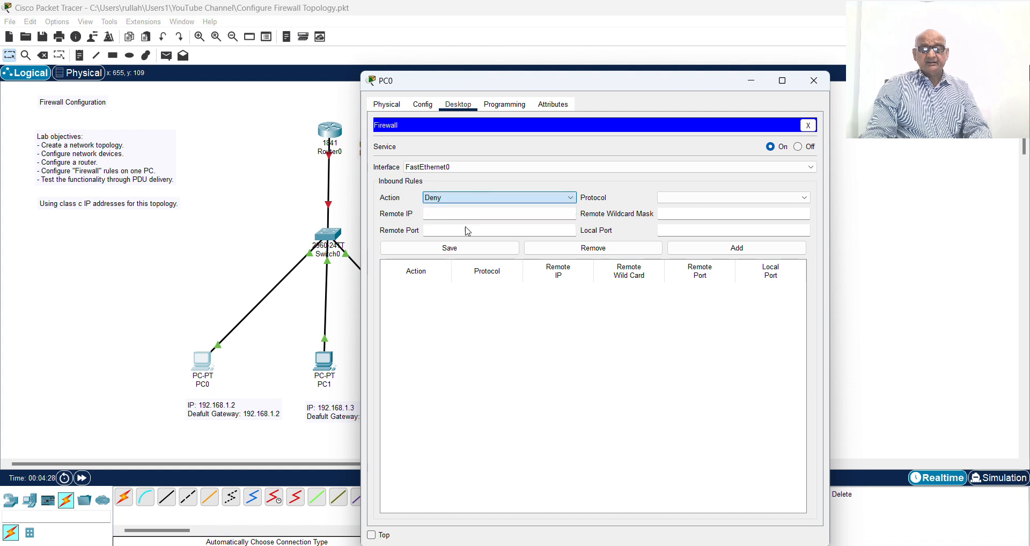
left_click(665, 197)
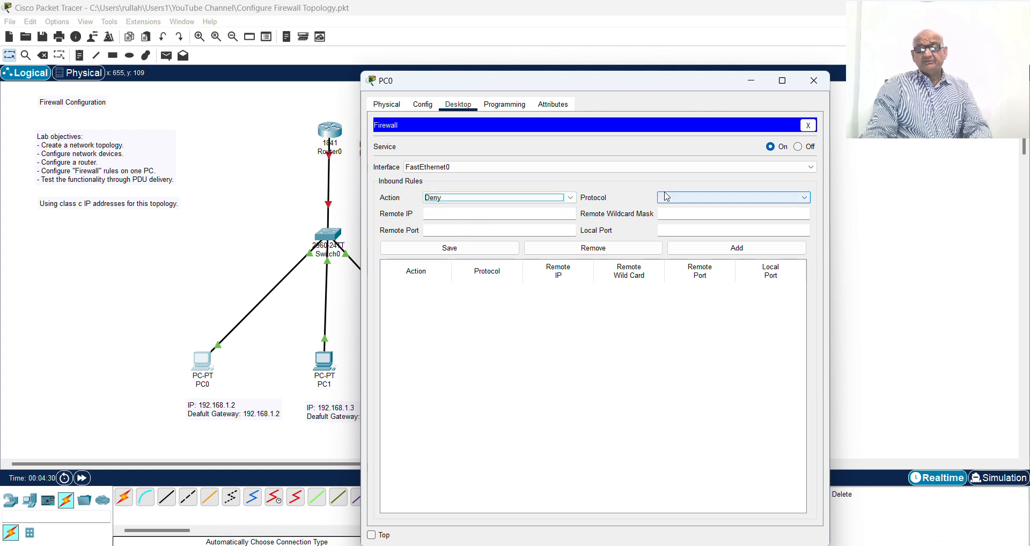
left_click(674, 216)
left_click(677, 198)
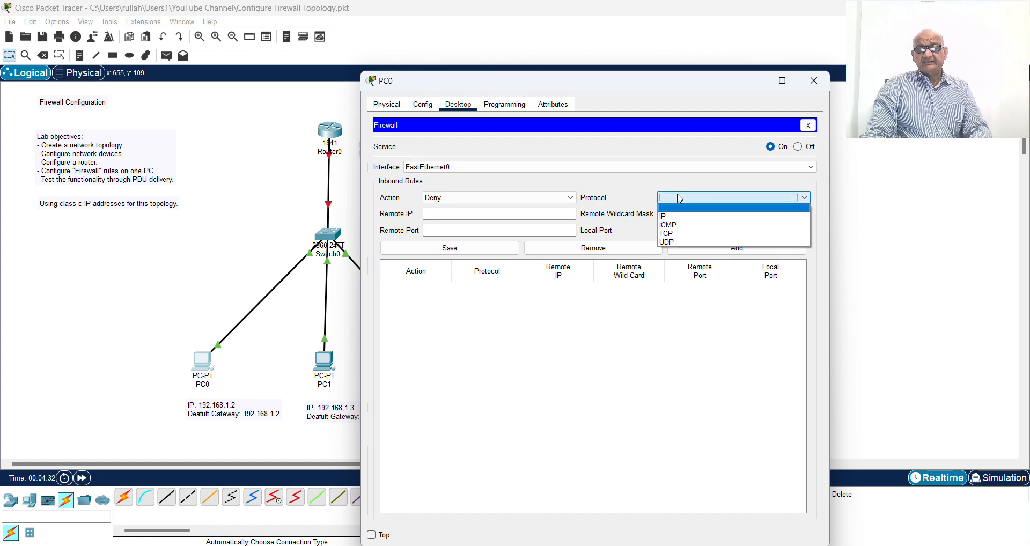
left_click(682, 226)
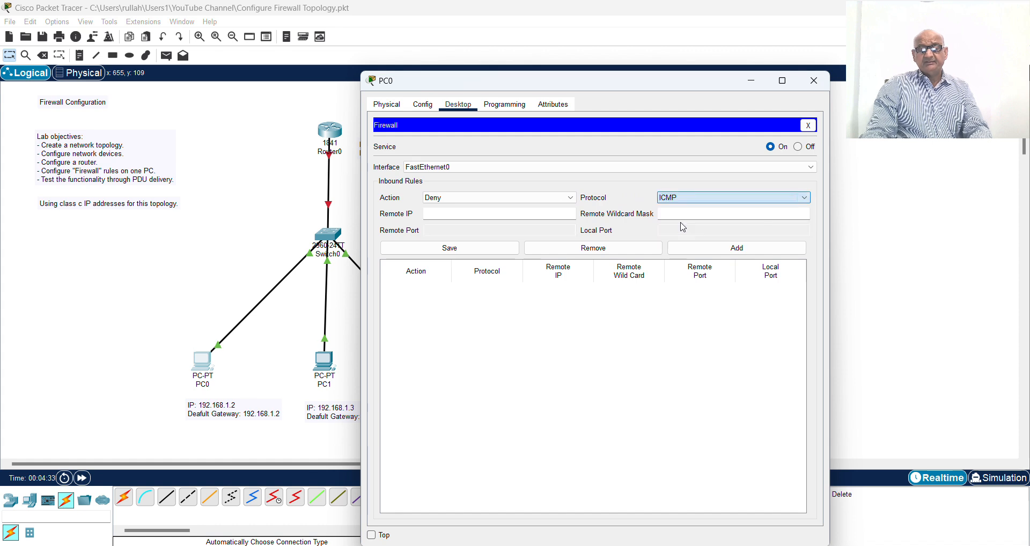
Step: Set the deny rule's remote IP to 0.0.0.0 and its remote wildcard mask to 255.255.255.255
left_click(469, 213)
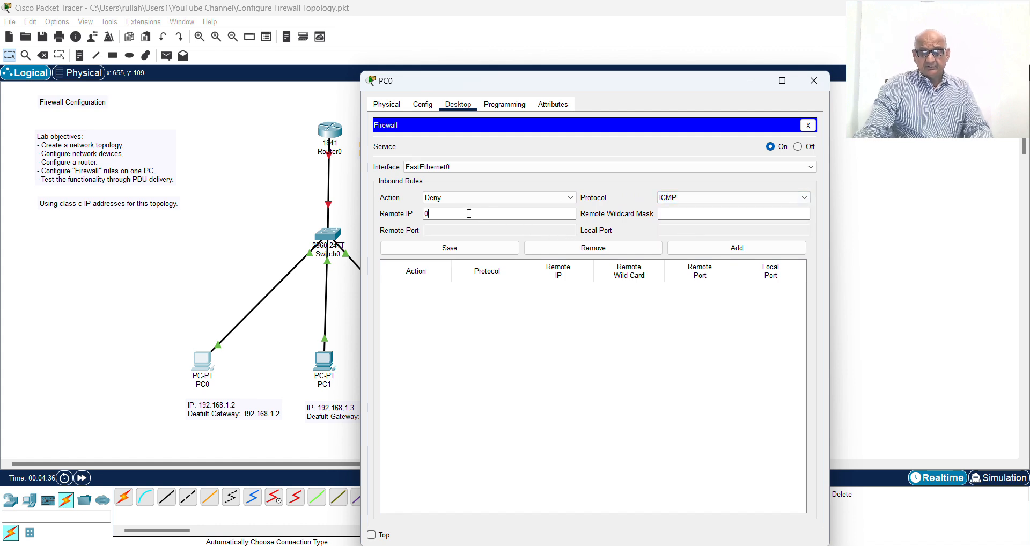
type("0.0.0")
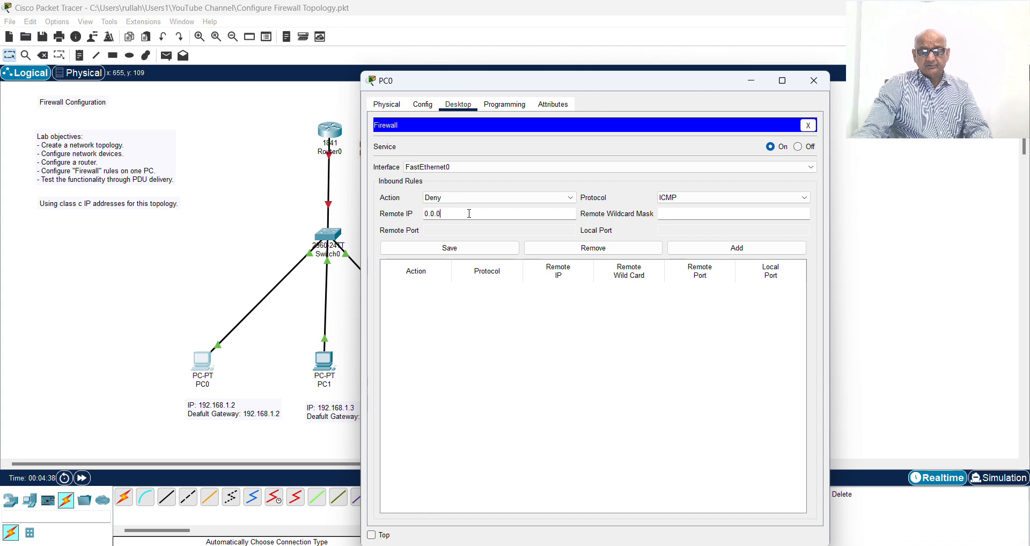
left_click(673, 214)
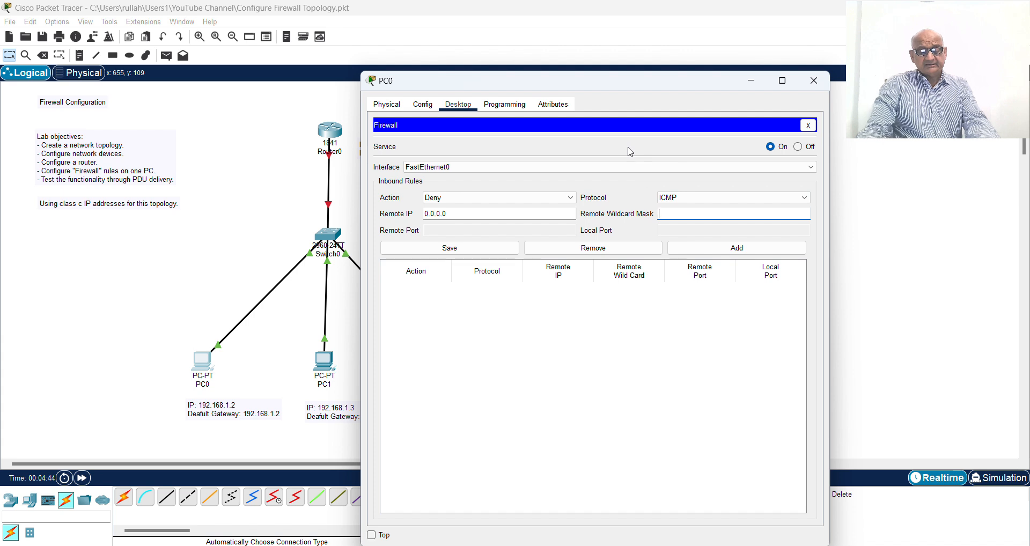
type("255.255.255.255")
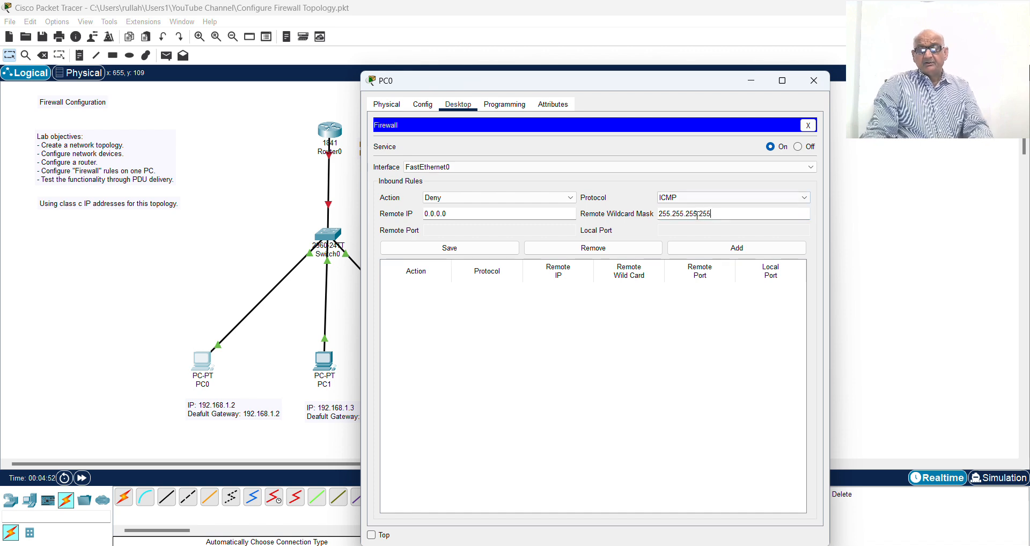
Step: Copy the deny rule's remote wildcard mask and add the rule to PC0's inbound firewall rules
left_click_drag(719, 215, 651, 214)
key("ctrl+c")
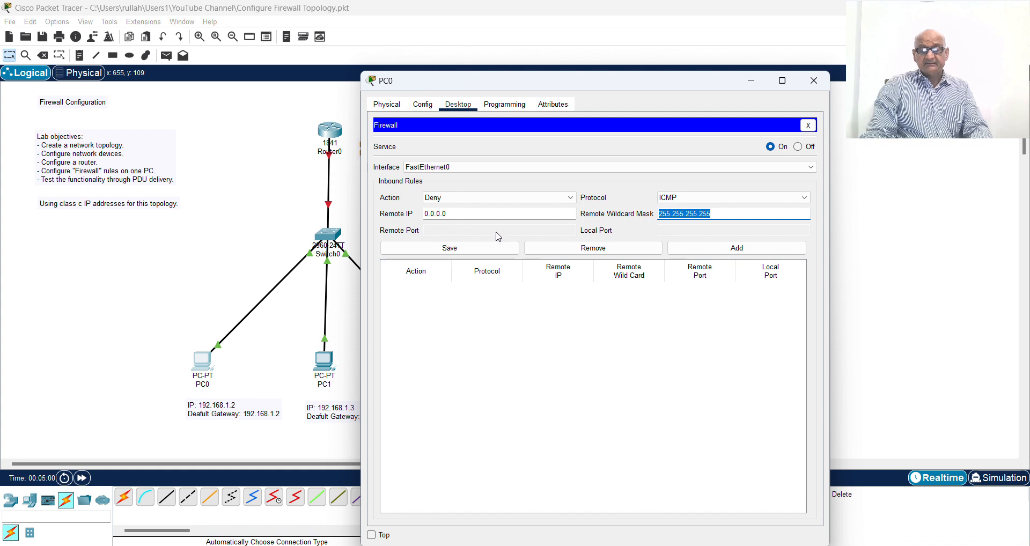
left_click(727, 256)
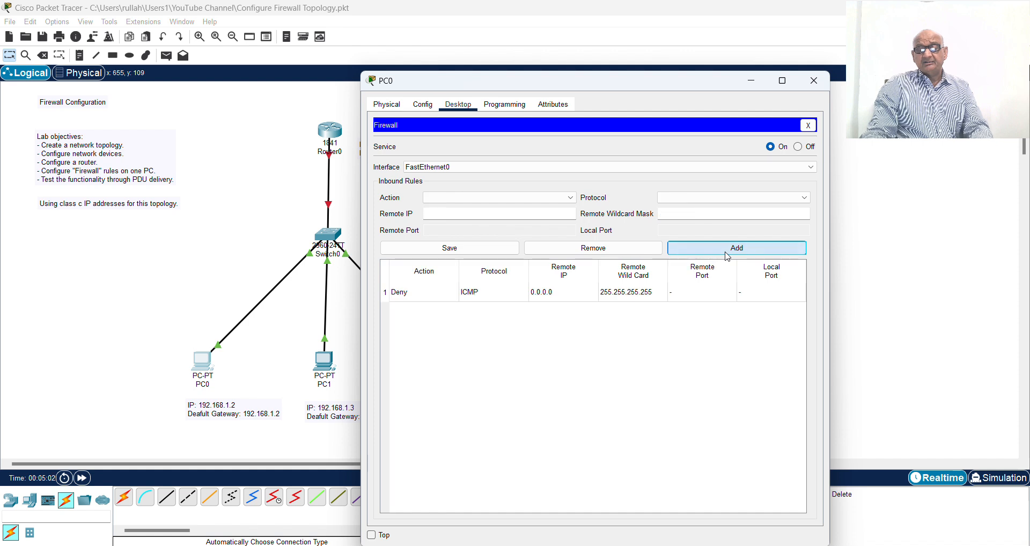
left_click(727, 256)
left_click(630, 335)
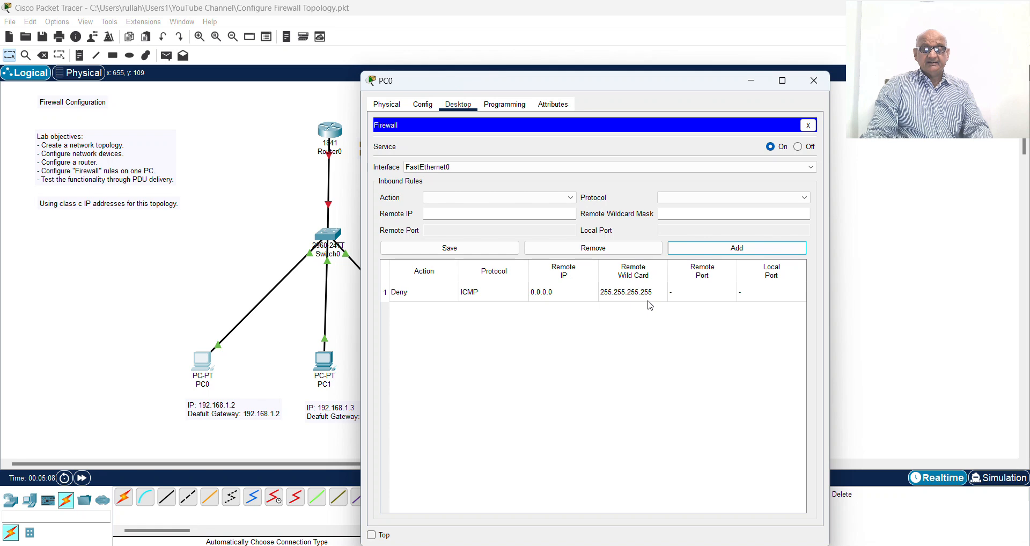
Step: Set a second inbound firewall rule on PC0 to the Allow action and the IP protocol
left_click(438, 198)
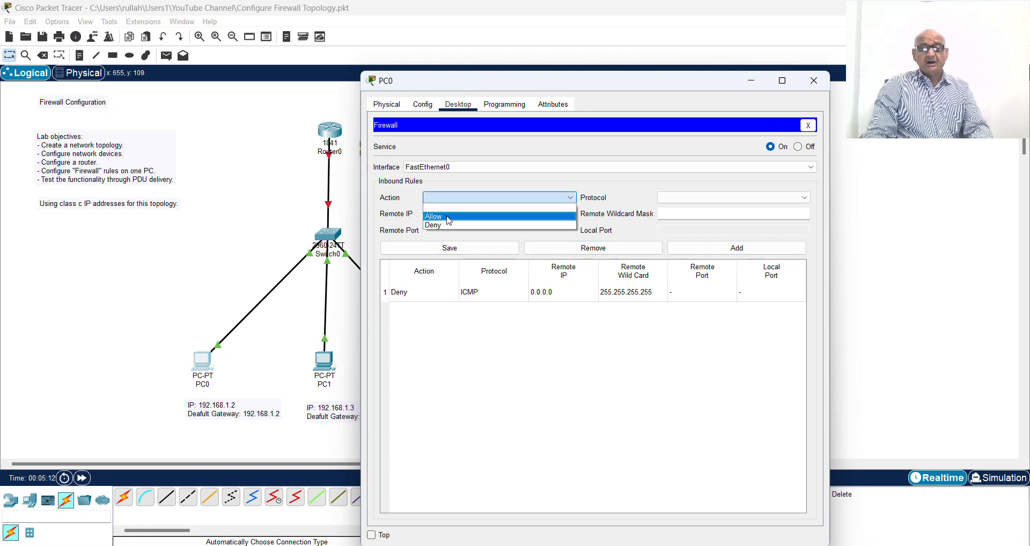
left_click(447, 216)
left_click(679, 198)
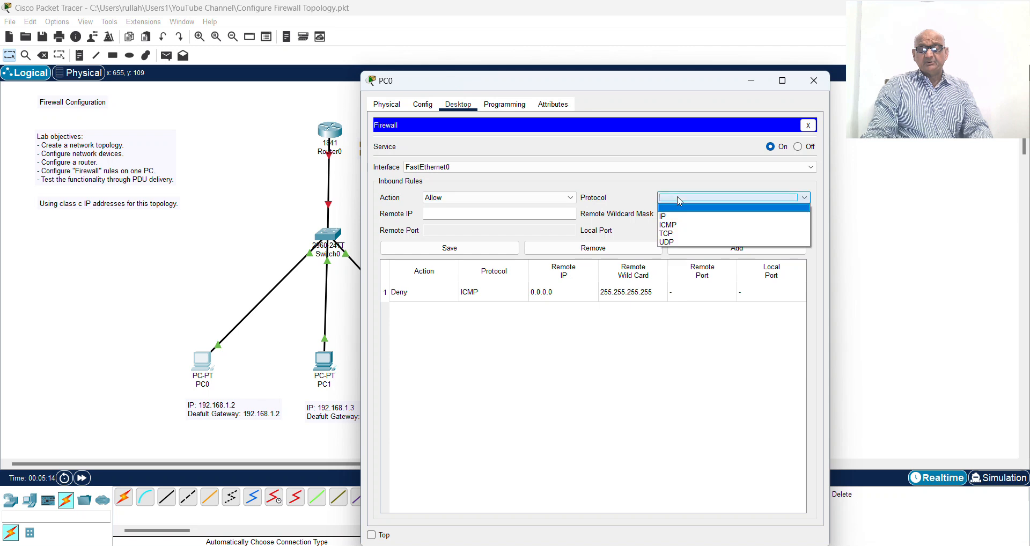
left_click(673, 216)
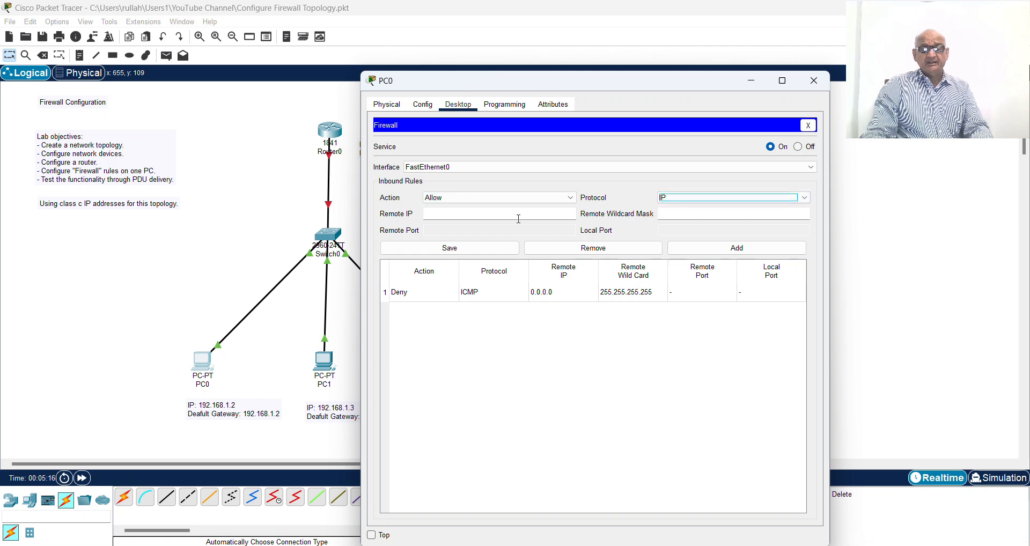
Step: Give the allow rule remote IP 0.0.0.0 and remote wildcard mask 255.255.255.255, and add it to the inbound rules
left_click(451, 215)
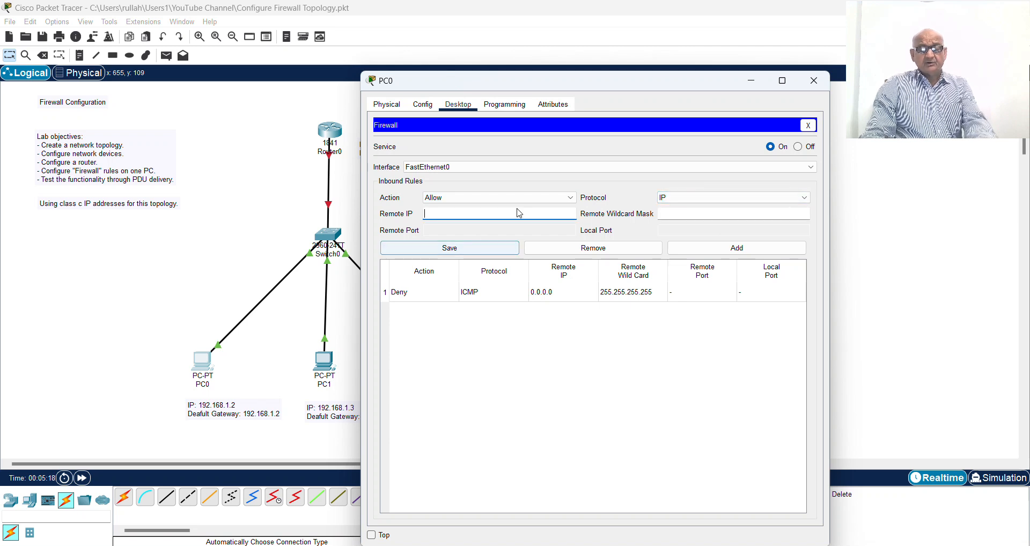
type("0.0.0.0")
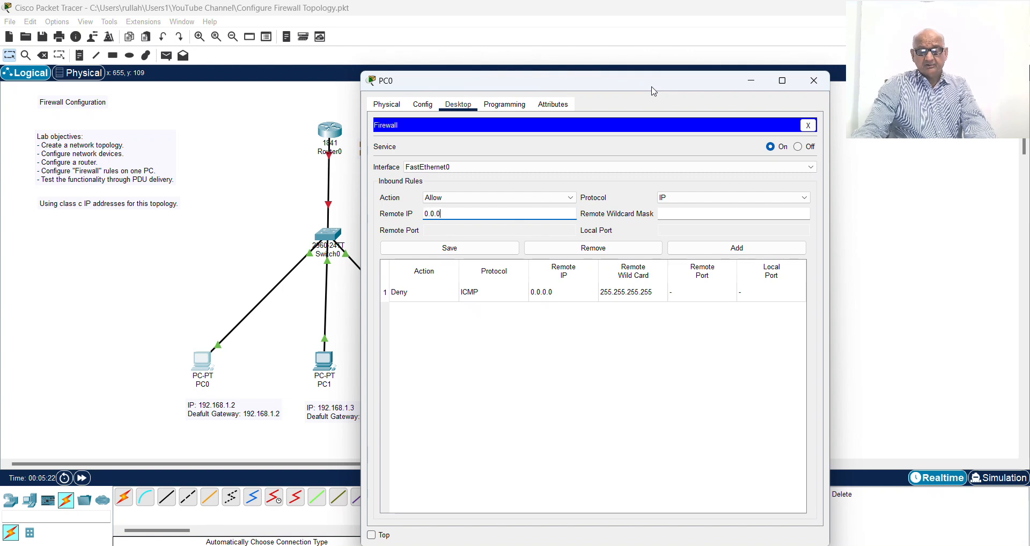
left_click(672, 202)
left_click(637, 177)
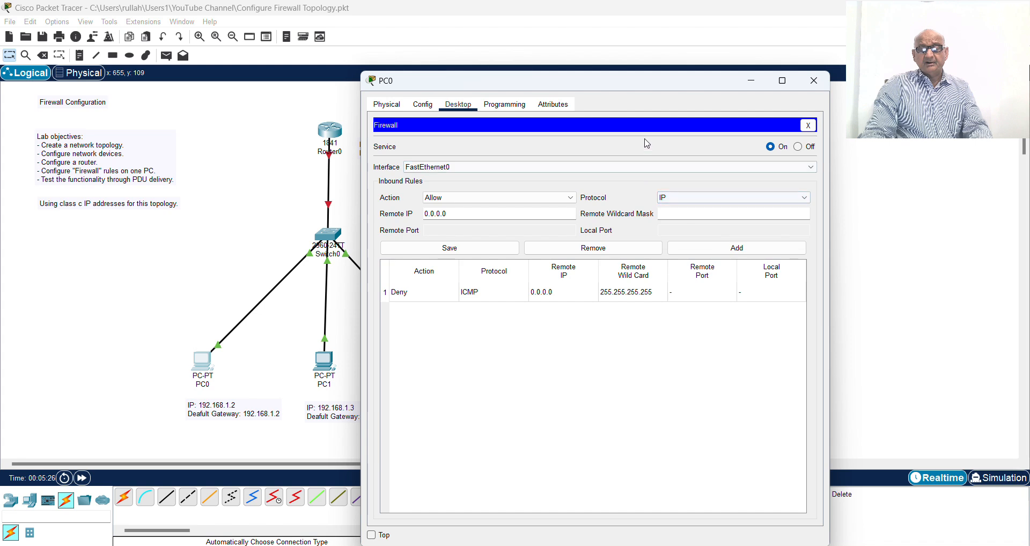
left_click(682, 215)
key("ctrl+v")
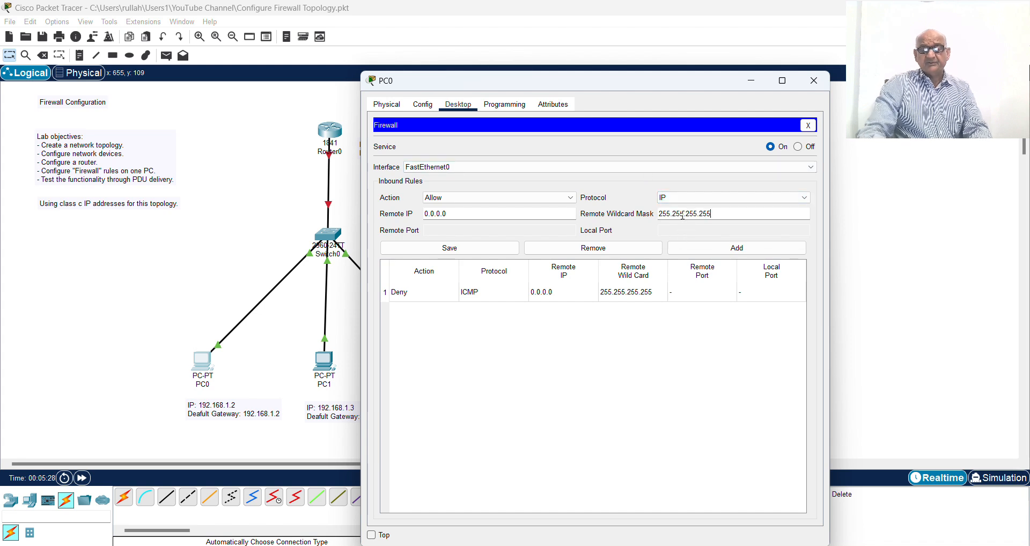
left_click(730, 253)
Step: Review the ICMP deny rule and the IP allow rule in PC0's firewall list and close PC0's window
left_click(491, 293)
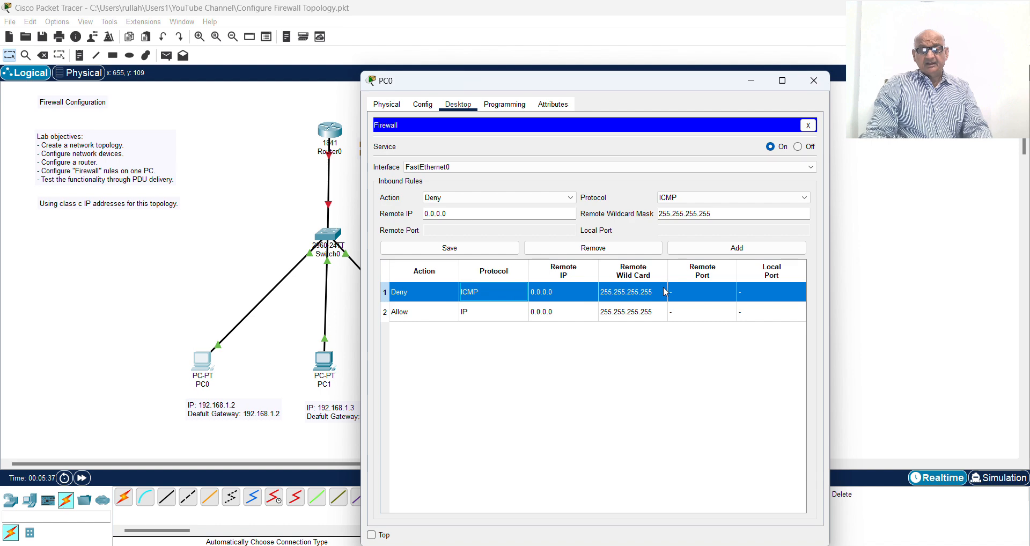
left_click(421, 311)
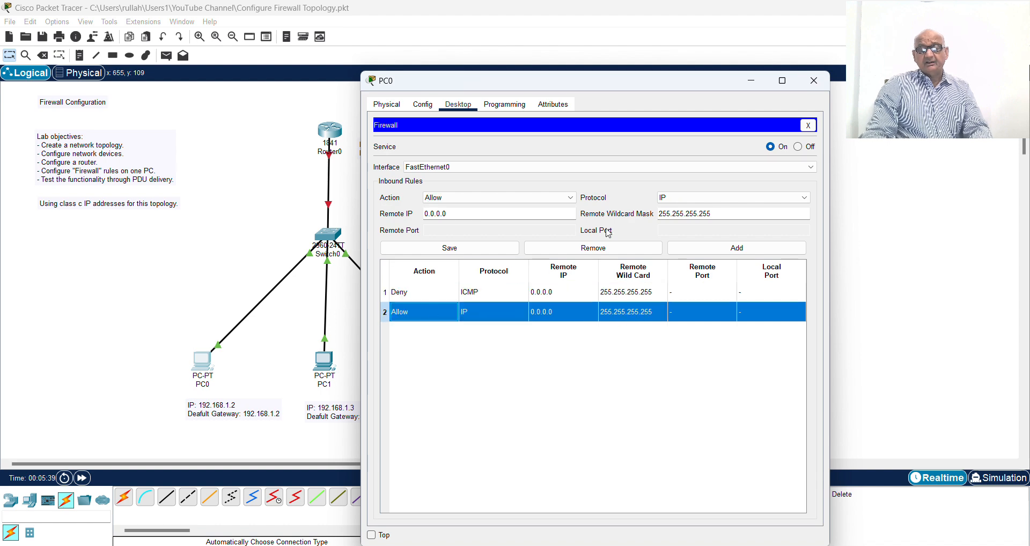
left_click(815, 83)
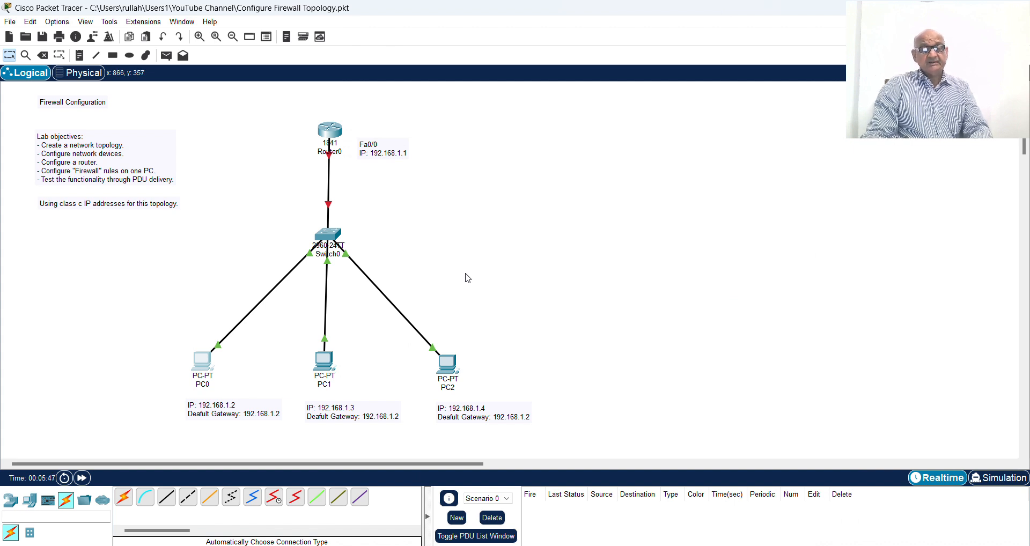
Step: Switch to Simulation mode and create a simple PDU from PC1 to PC0
left_click(998, 477)
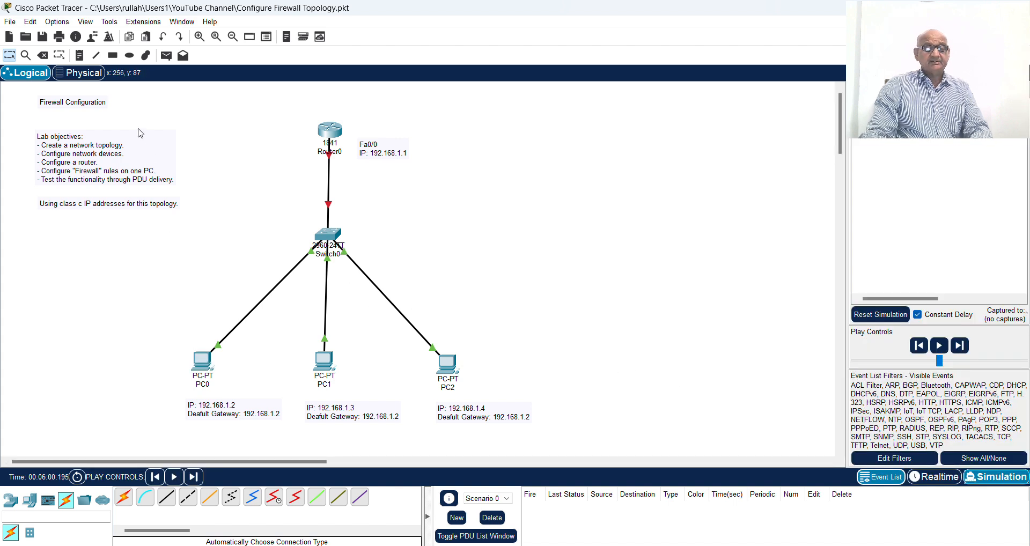
left_click(166, 56)
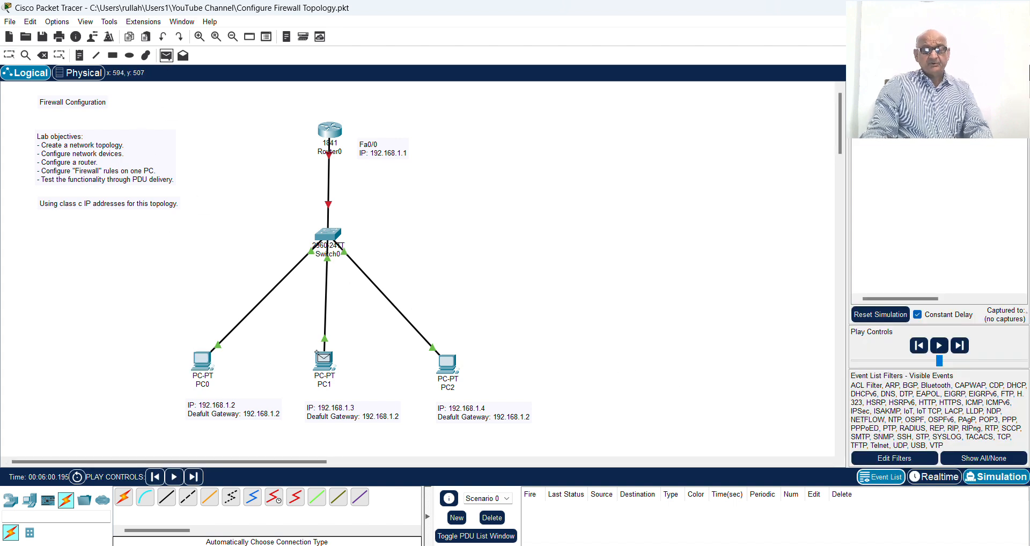
left_click(325, 364)
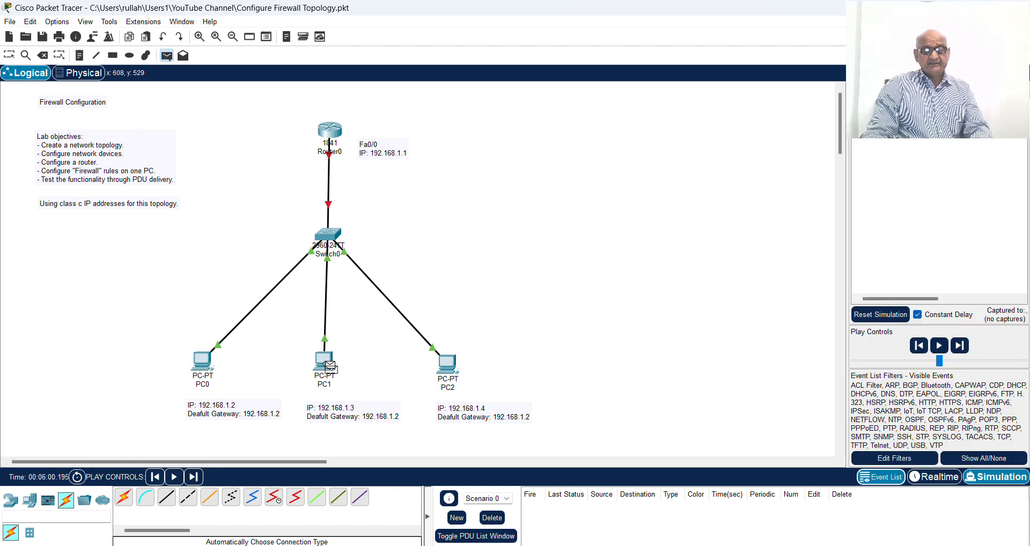
left_click(203, 358)
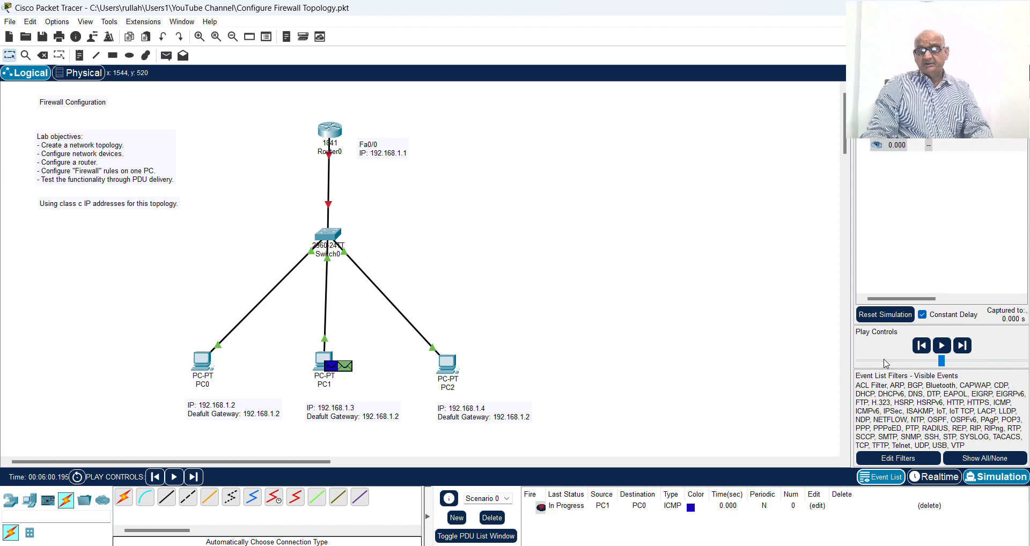
Step: Run the simulation of the PC1 to PC0 PDU, stop it and delete the scenario
left_click(933, 352)
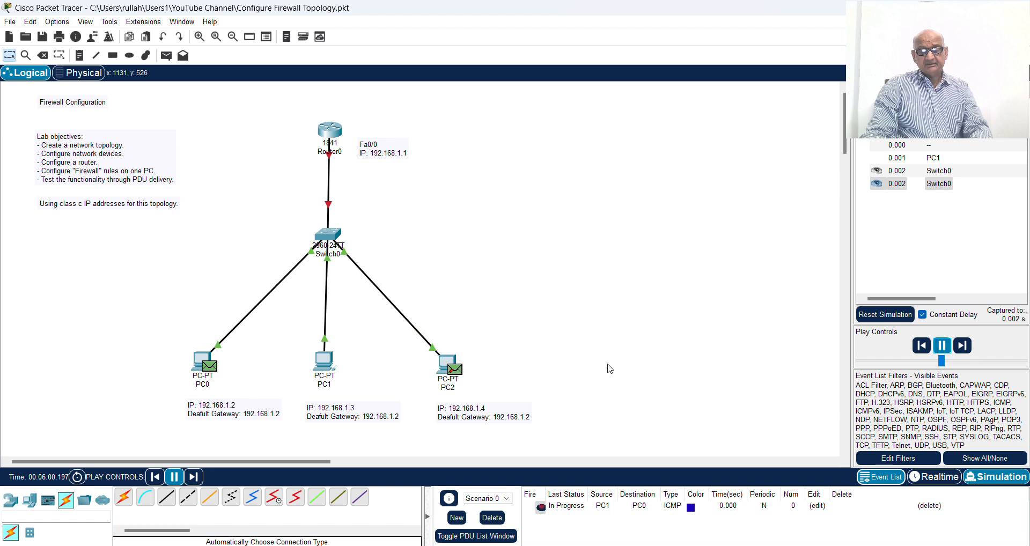
left_click(942, 345)
left_click(492, 518)
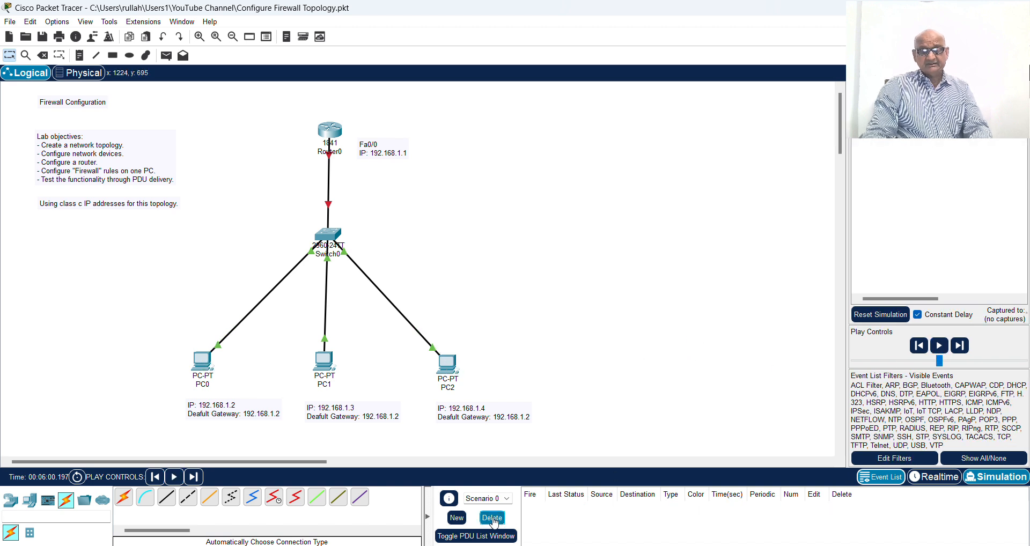
Step: Test a new simple PDU from PC1 to PC0 in the simulation, and delete the scenario after the run
left_click(166, 55)
left_click(323, 360)
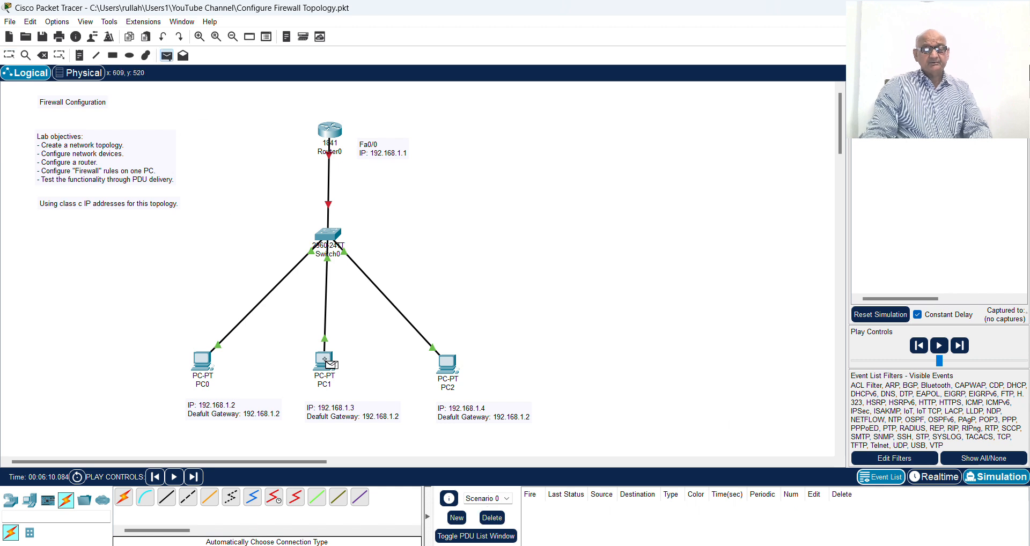
left_click(197, 363)
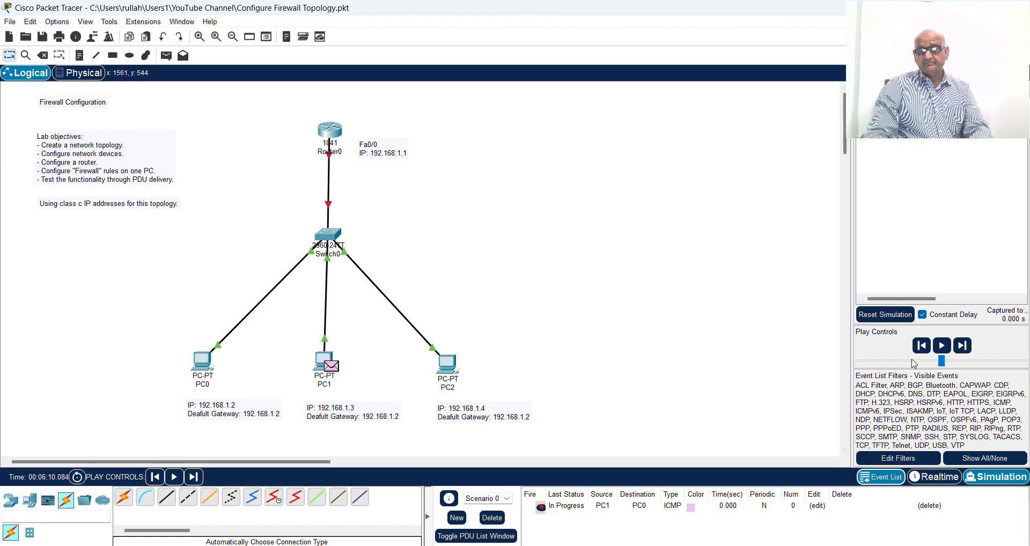
left_click(945, 348)
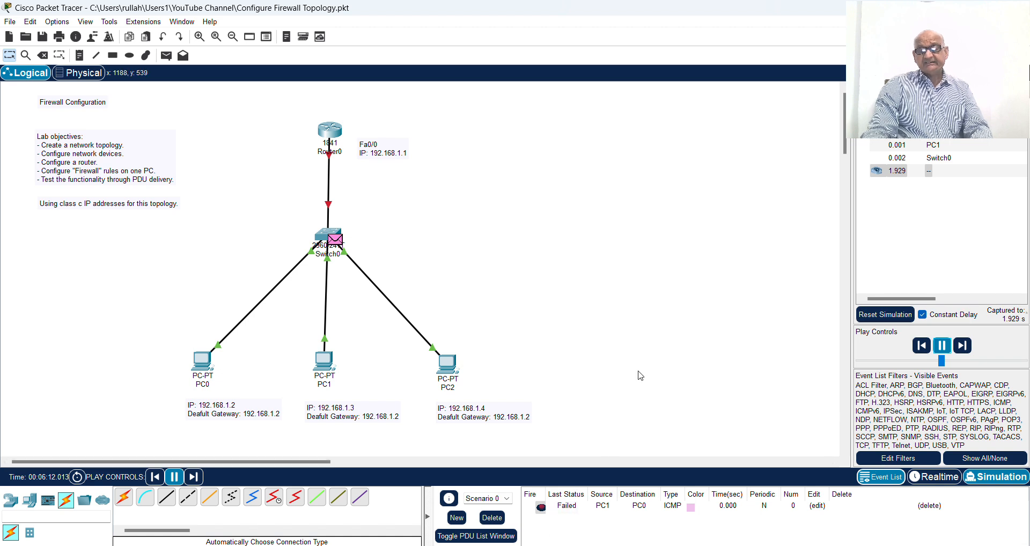
left_click(944, 349)
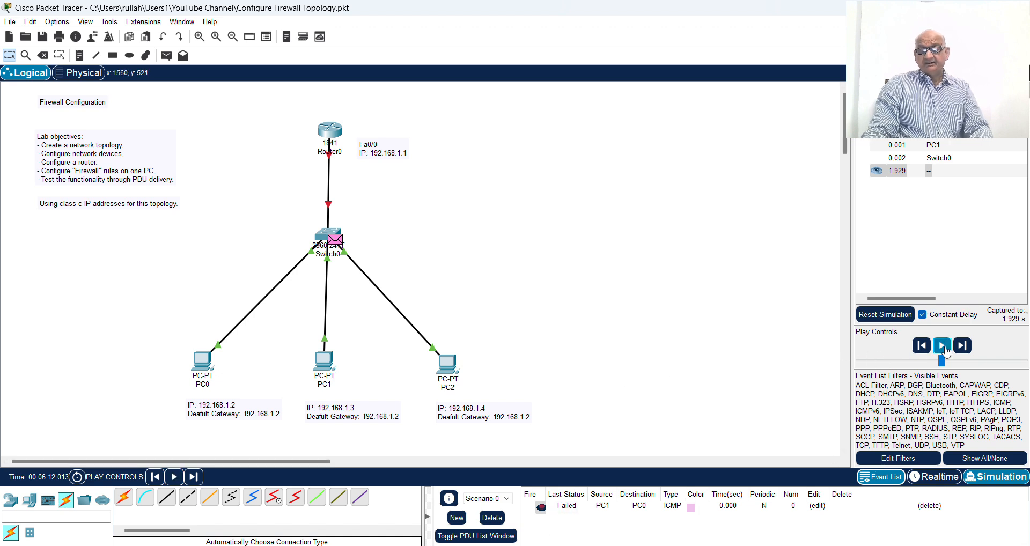
left_click(492, 517)
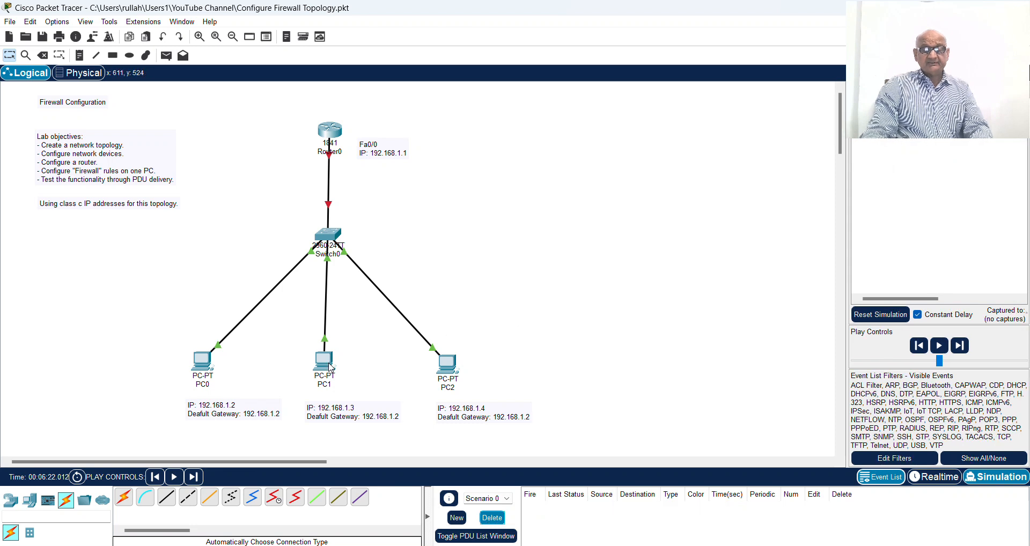
Step: Test a simple PDU from PC2 to PC1 in the simulation, and delete the scenario after the run
mouse_move(441, 374)
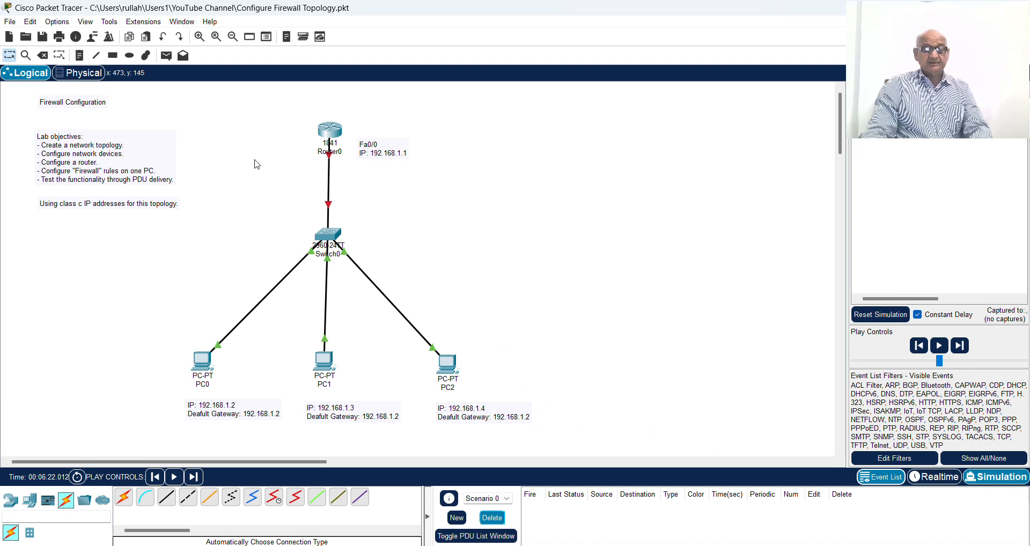
left_click(166, 55)
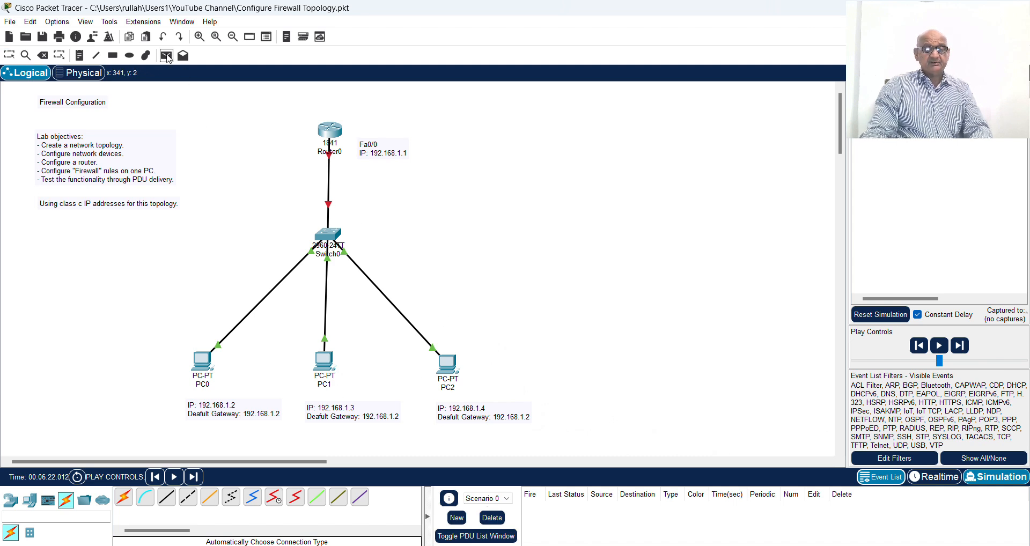
left_click(451, 369)
left_click(333, 361)
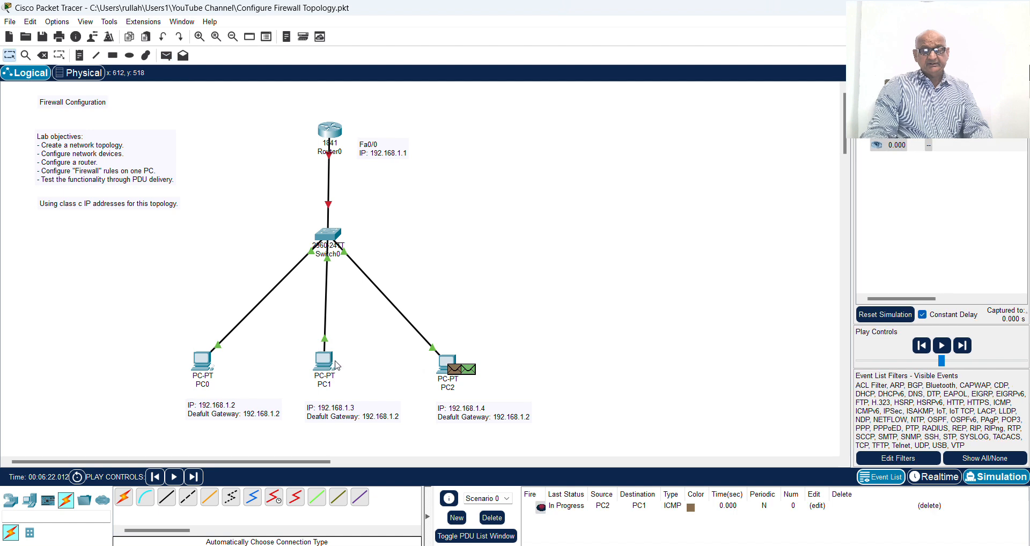
left_click(942, 345)
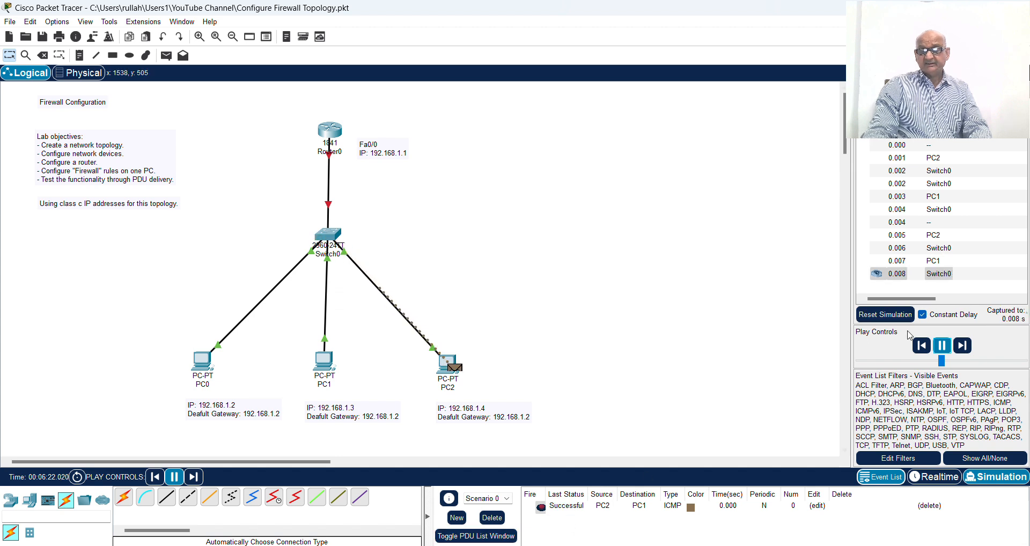
left_click(942, 345)
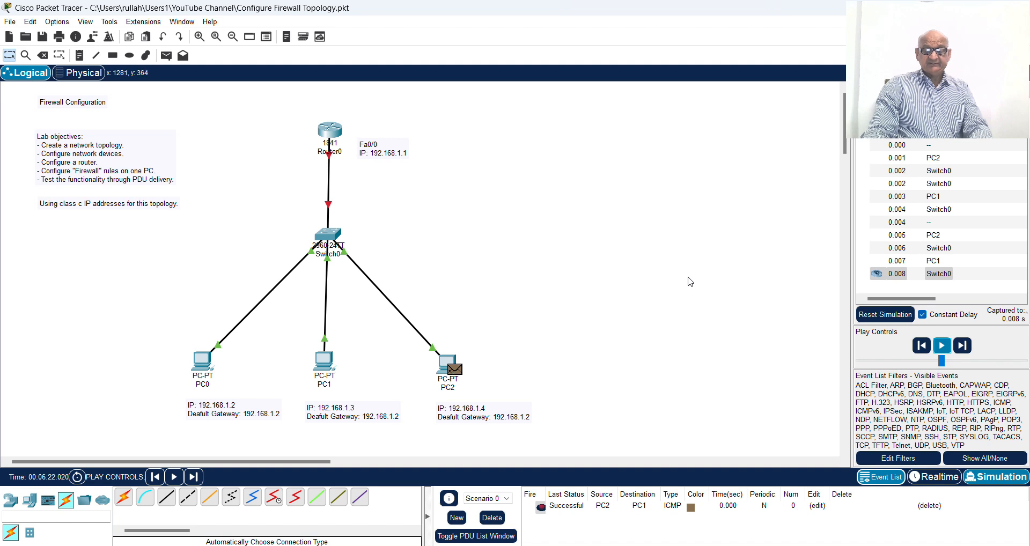
left_click(491, 518)
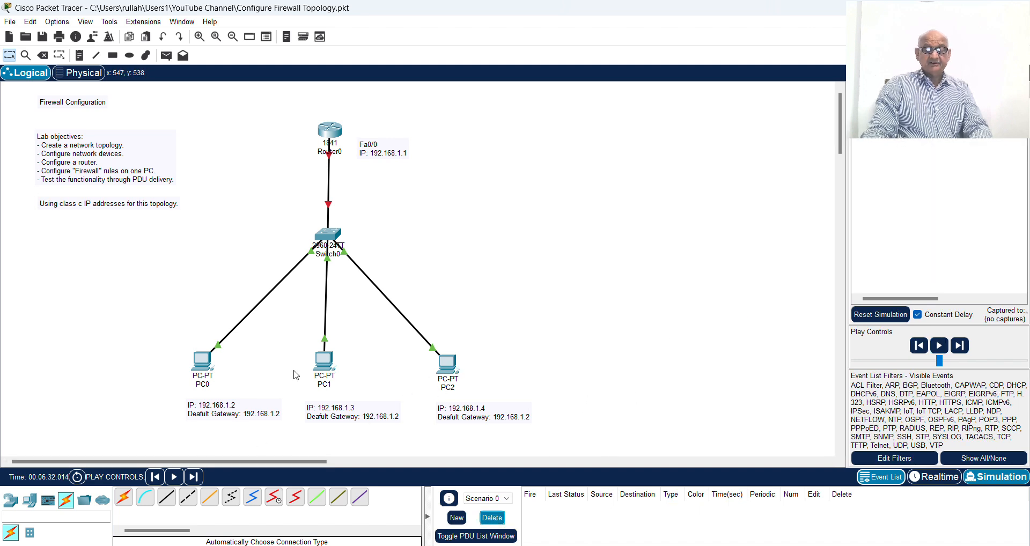